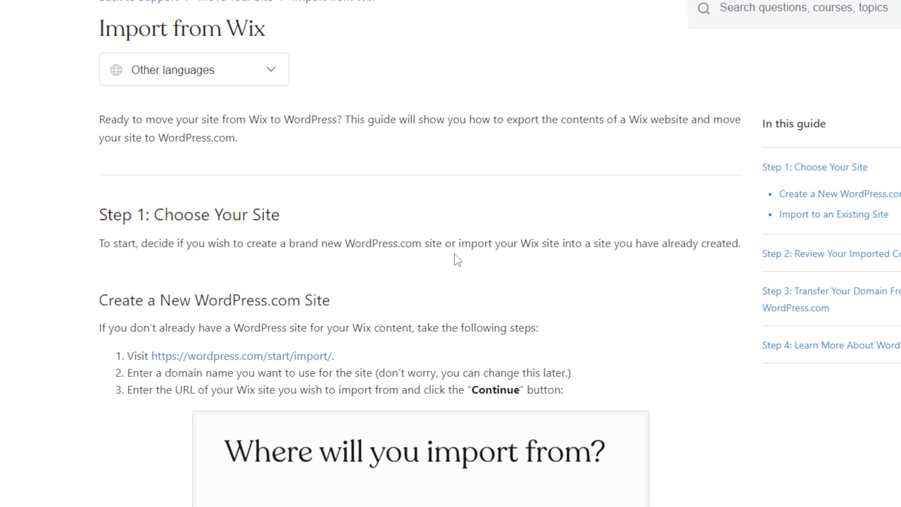
Open the WordPress.com dashboard in a new browser tab
click(250, 10)
text(WO)
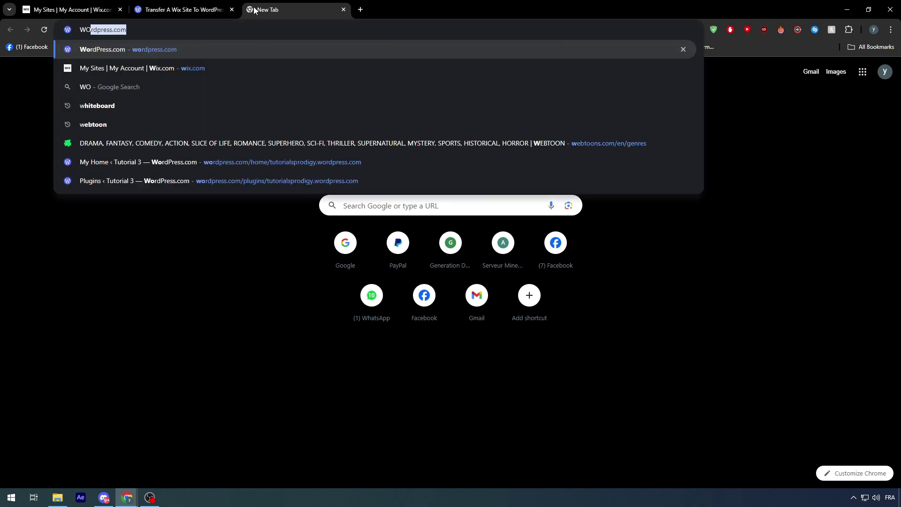
text(R)
key(Return)
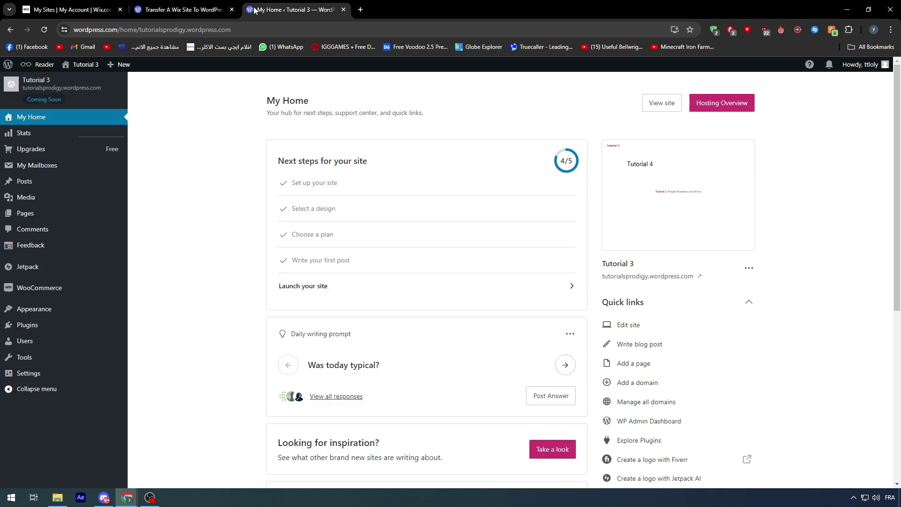
Open the wordpress.com/start/import/ link from the Import from Wix guide in a separate tab
click(203, 6)
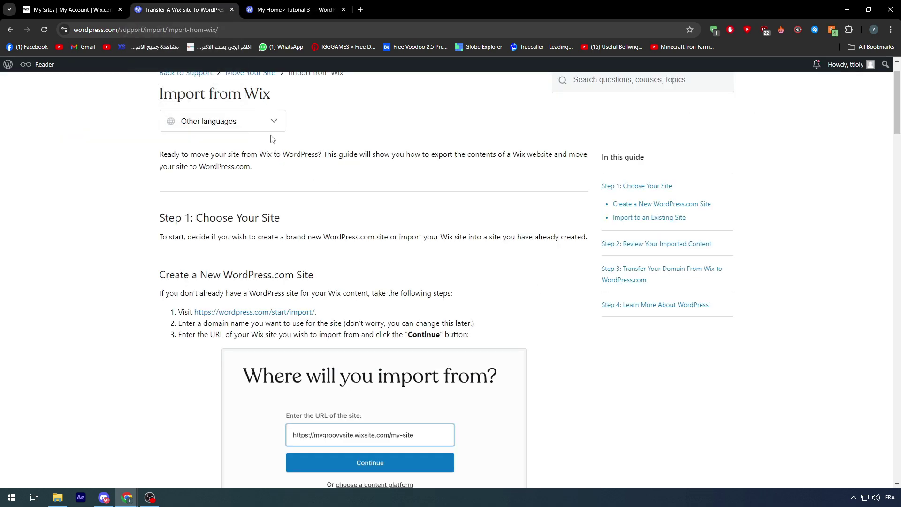
scroll(268, 137, up, 1)
scroll(296, 189, down, 3)
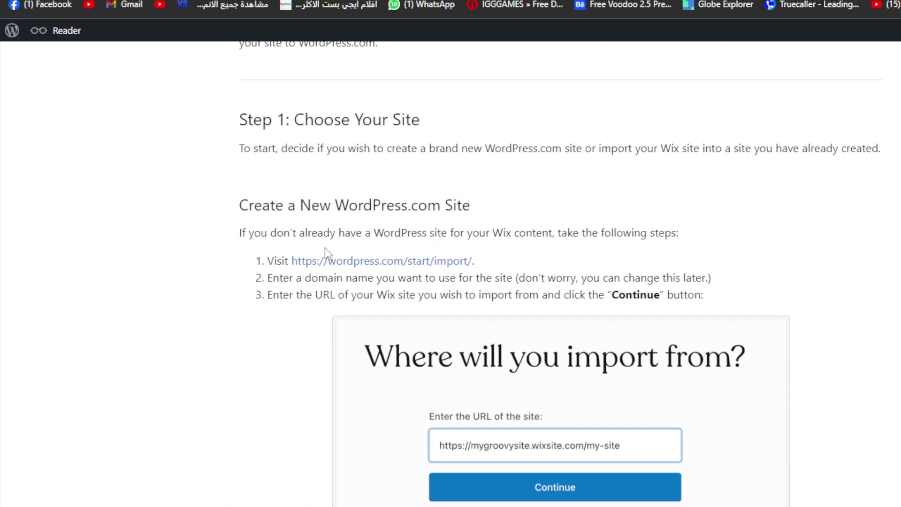
ctrl+click(309, 266)
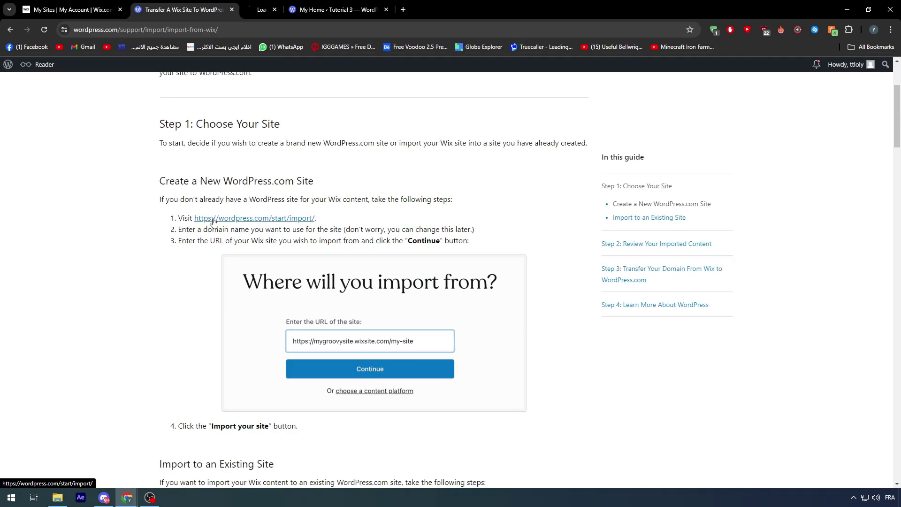
click(328, 6)
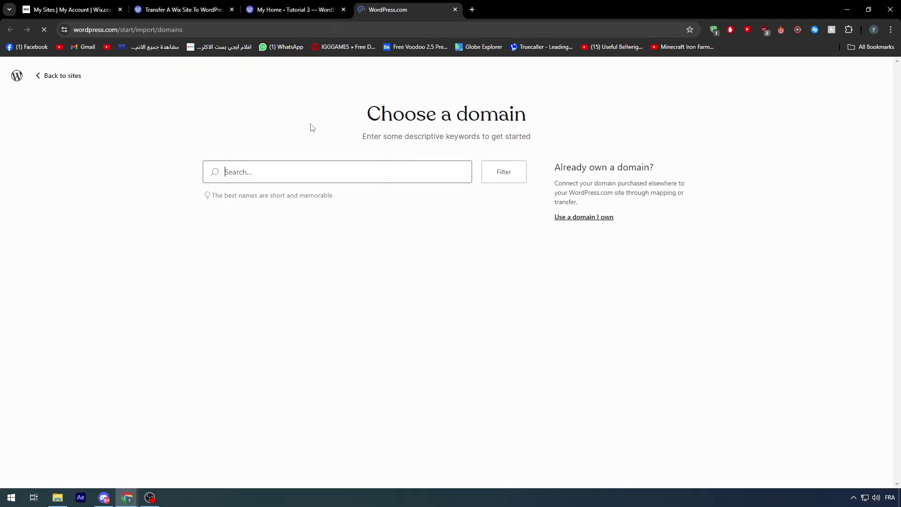
Review the guide's instructions for creating a new WordPress.com site from Wix content
key(ctrl+2)
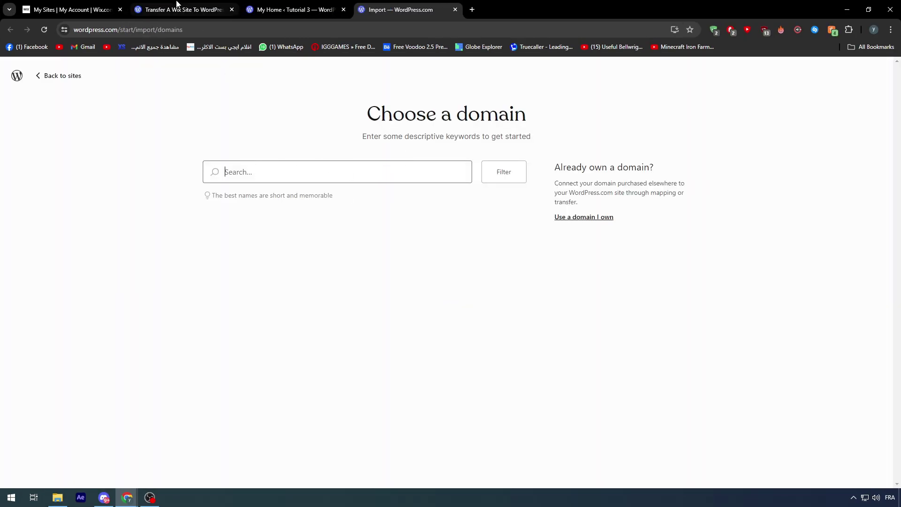
drag(187, 230, 266, 230)
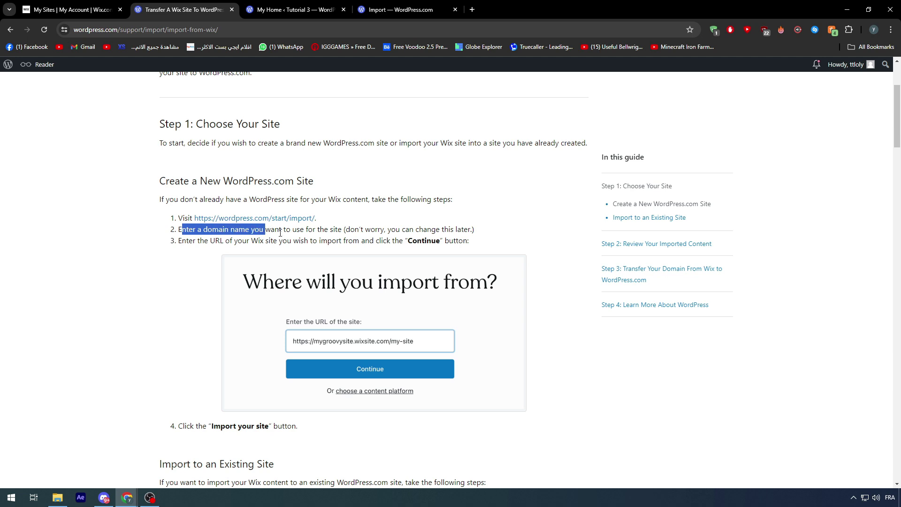
click(305, 232)
scroll(318, 230, up, 3)
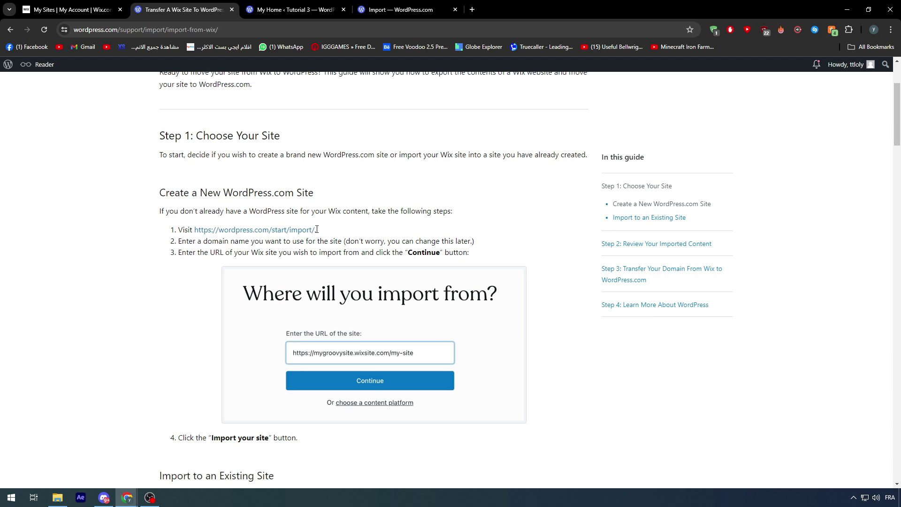
scroll(210, 220, down, 4)
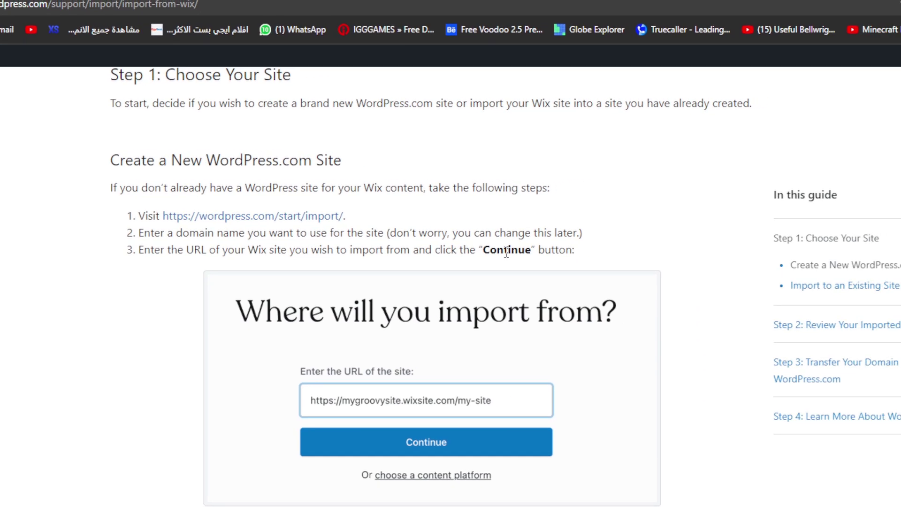
scroll(429, 194, down, 1)
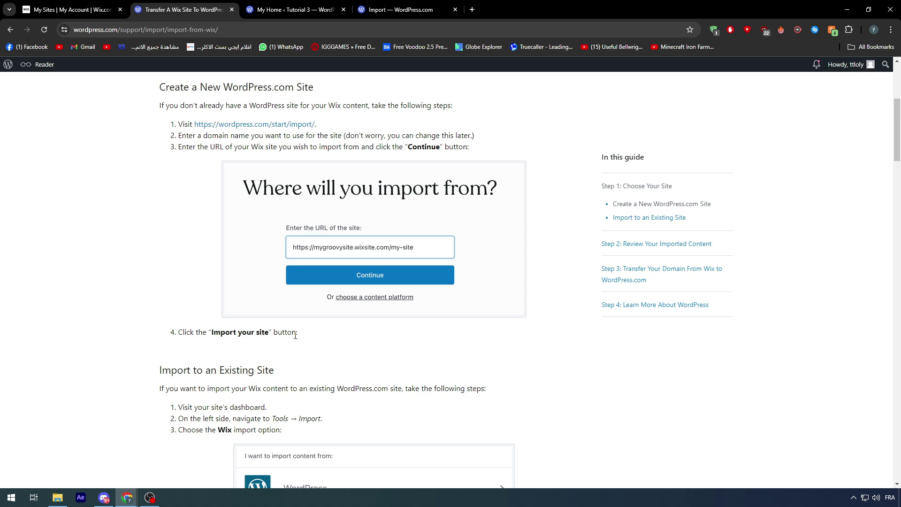
Open the Store Tutorial site from the Wix sites list and load it in the website editor
click(86, 7)
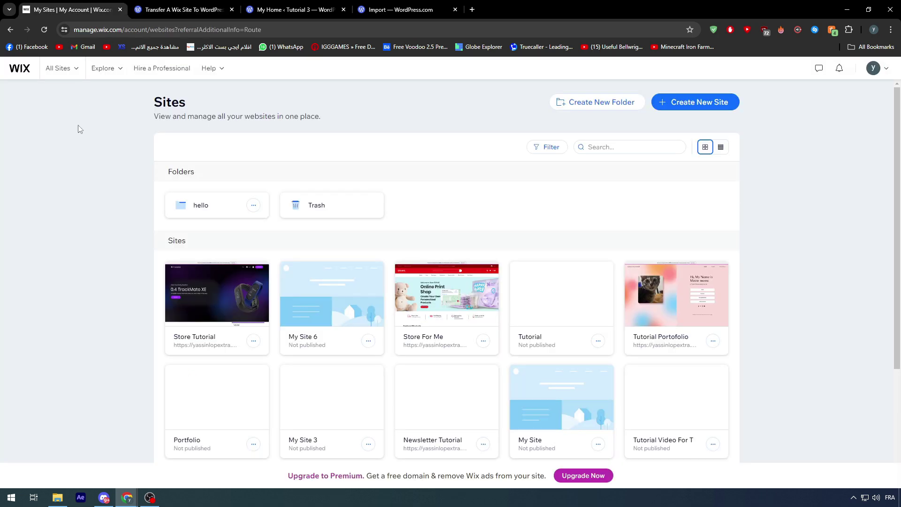
click(205, 293)
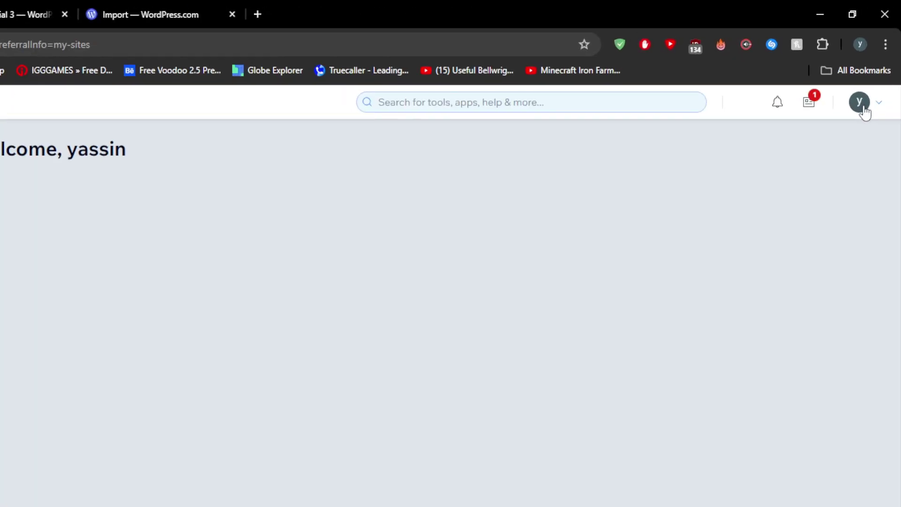
mouse_move(875, 72)
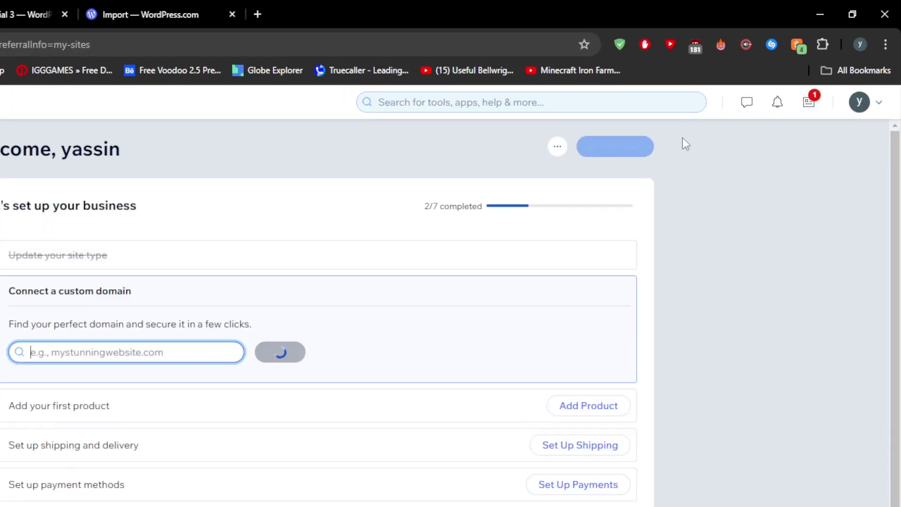
click(625, 146)
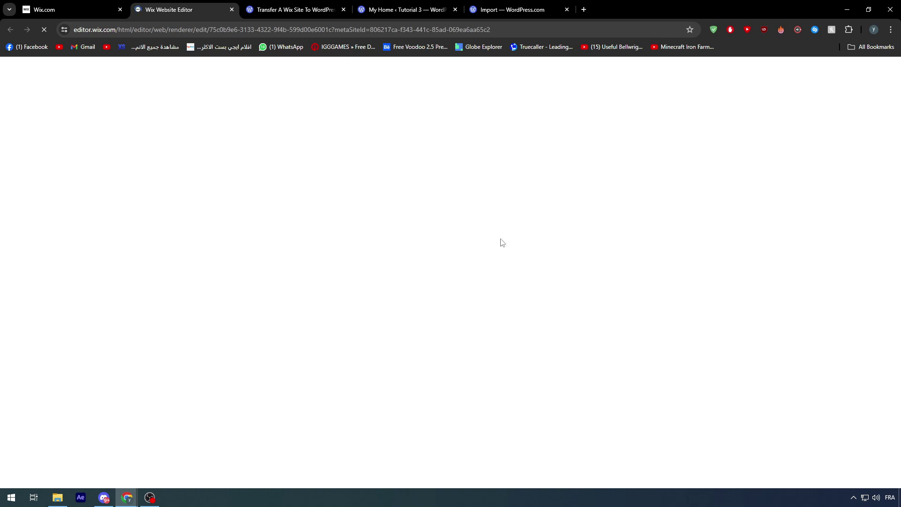
click(33, 15)
click(191, 6)
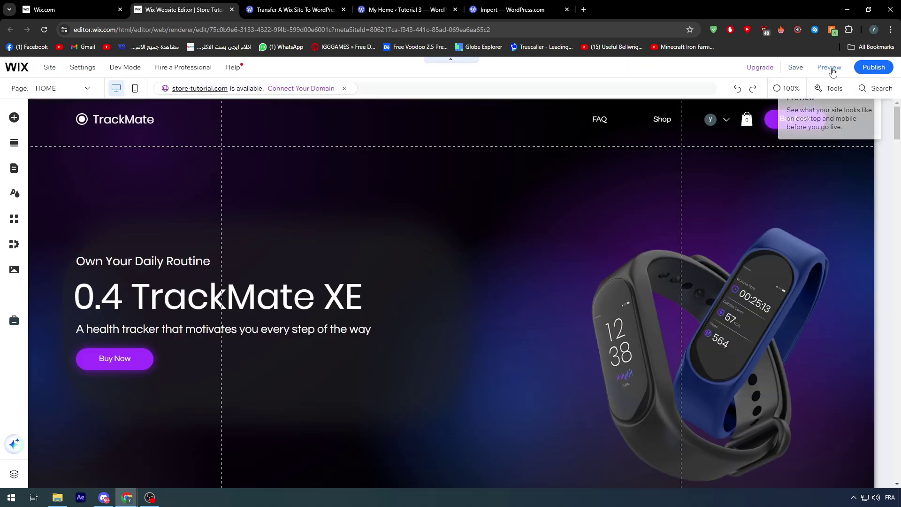
View the published Store Tutorial site and copy its web address
click(829, 71)
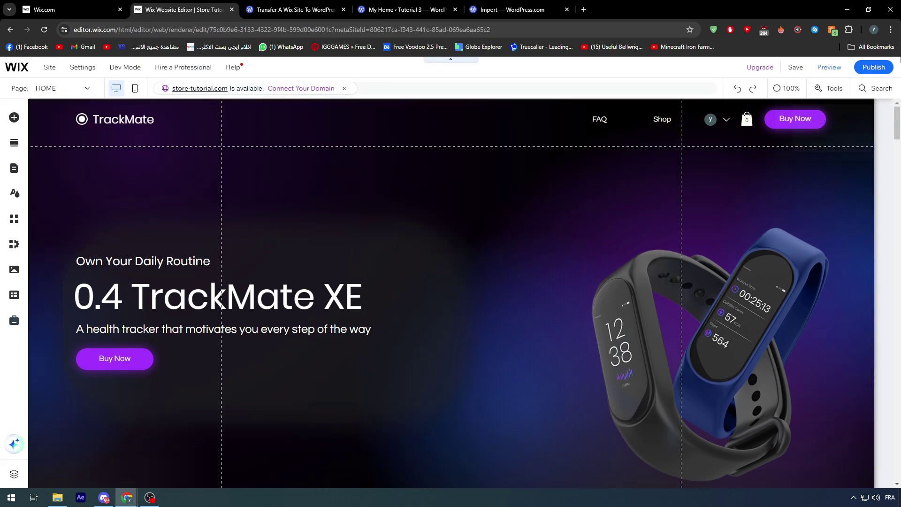
mouse_move(873, 70)
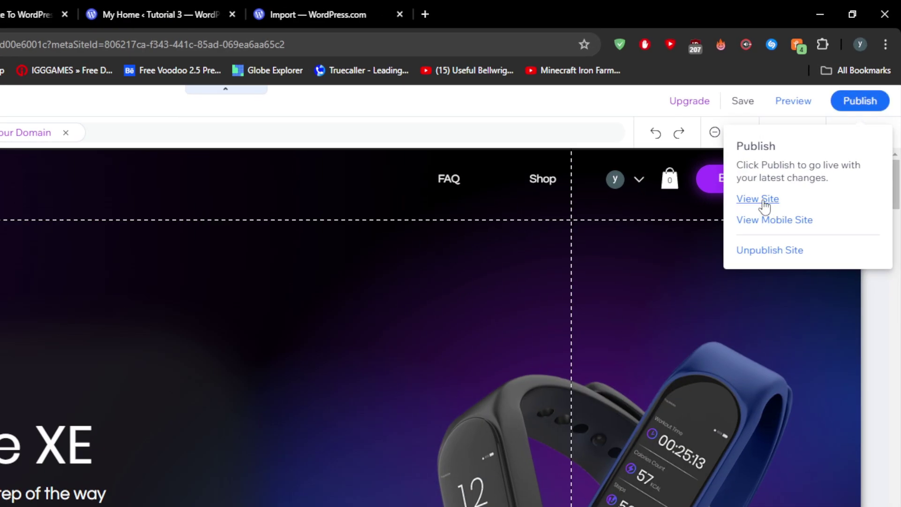
click(764, 202)
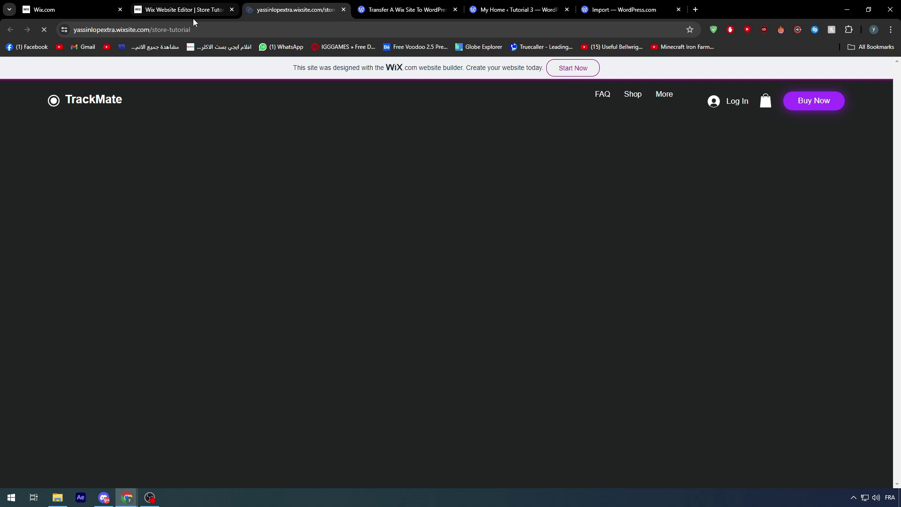
click(205, 33)
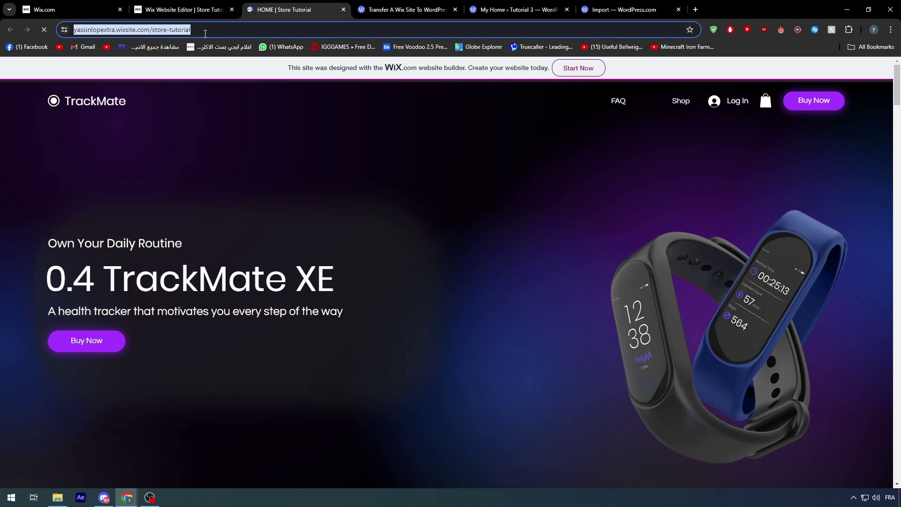
click(178, 31)
key(ctrl+c)
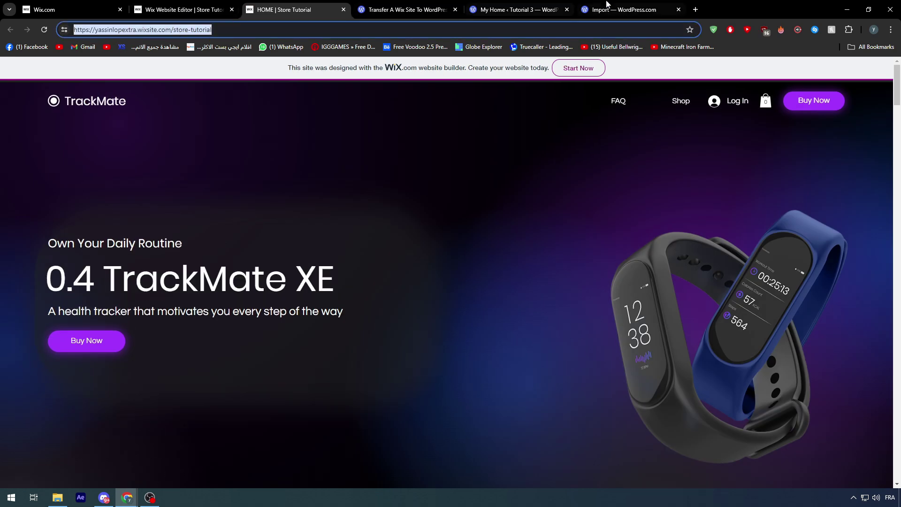
Try the copied Wix address as the domain search term and compare it with the guide's domain name instruction
click(607, 7)
key(ctrl+v)
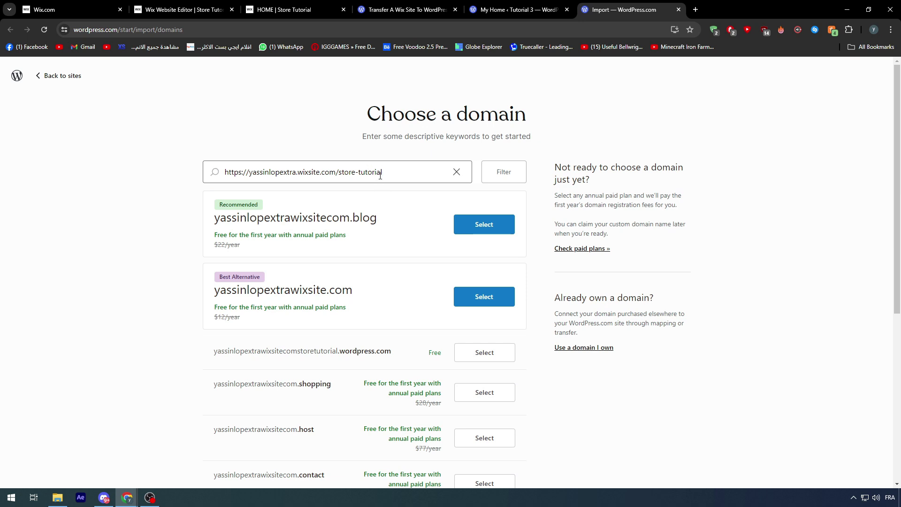
click(507, 5)
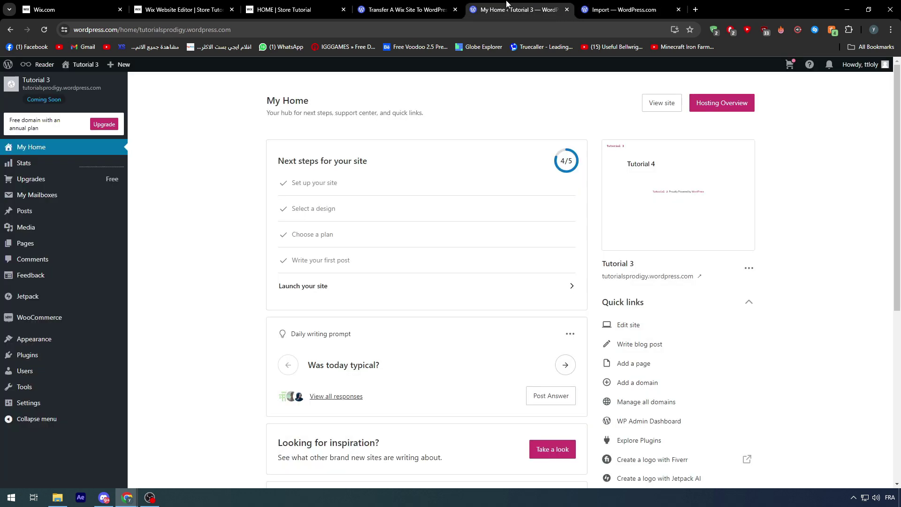
click(413, 10)
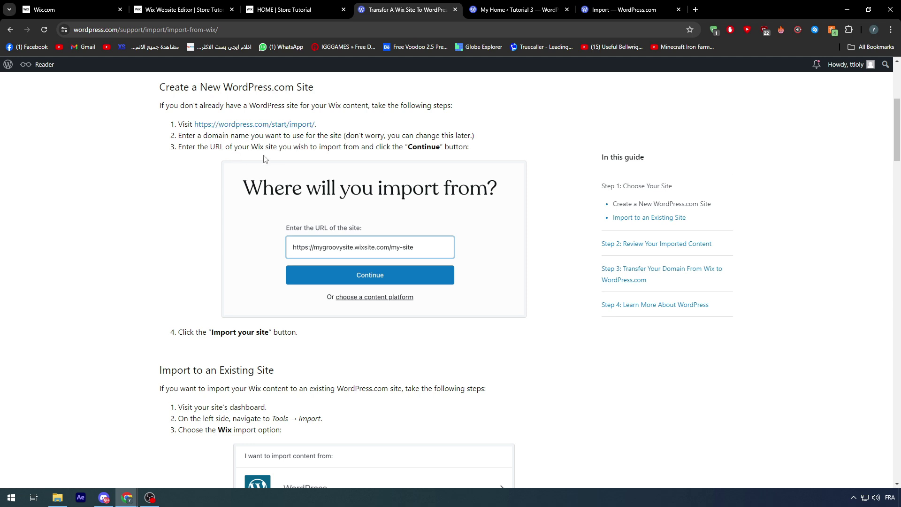
click(629, 10)
click(383, 4)
drag(346, 136, 420, 136)
click(423, 136)
click(629, 10)
click(540, 6)
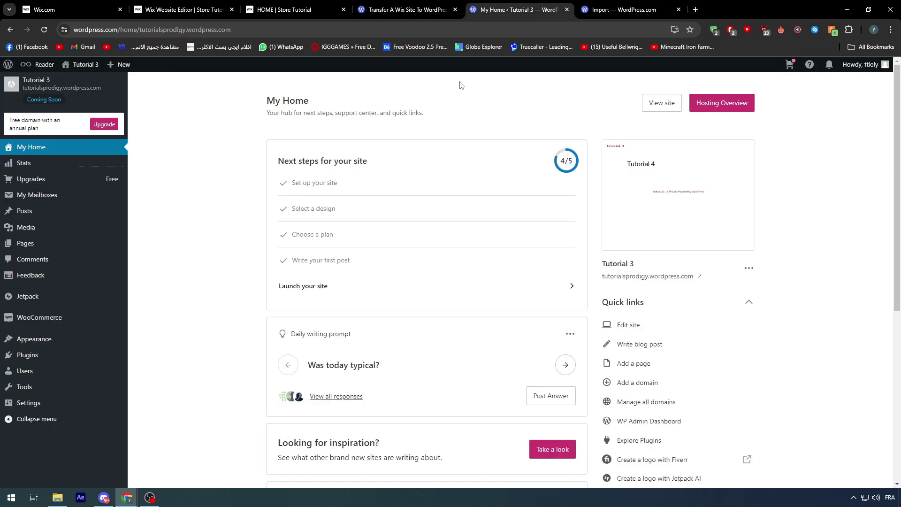
Copy the Wix address out of the domain search, search for TUTORIALDS instead and select the tutorialds.blog domain
click(593, 6)
drag(413, 172, 172, 190)
key(ctrl+c)
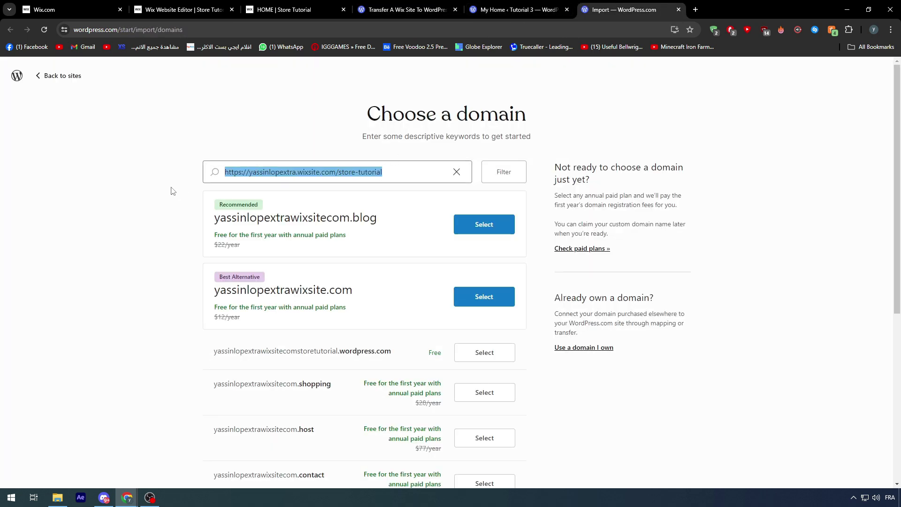
text(TUTORIALDS)
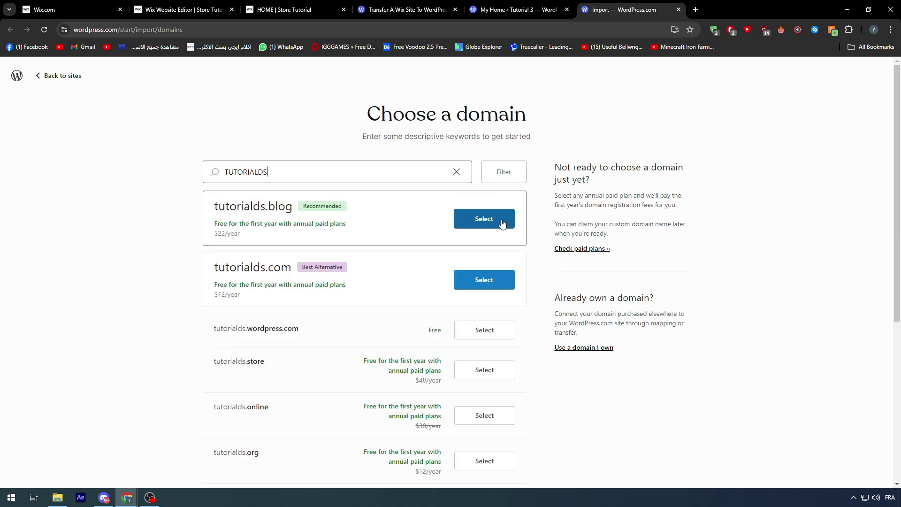
click(471, 220)
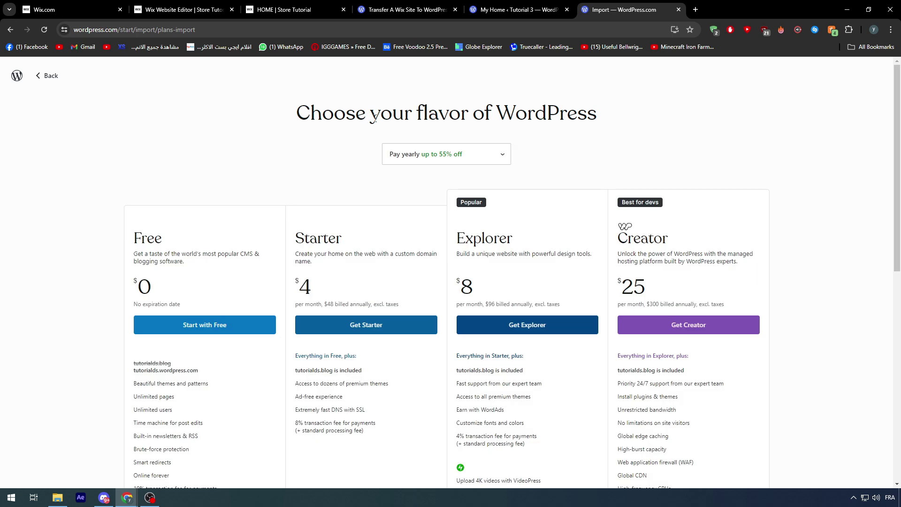
Start with the Free WordPress plan and look over the checkout page for the domain order
click(170, 321)
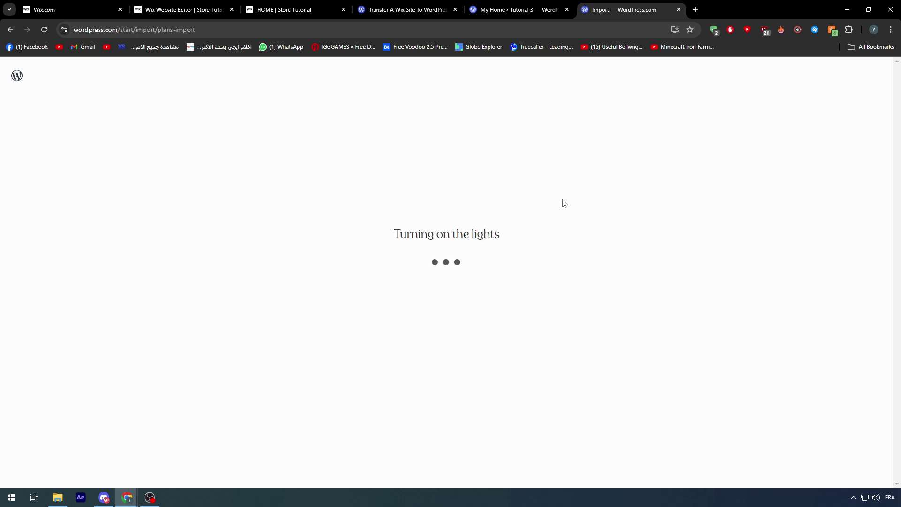
drag(427, 233, 499, 235)
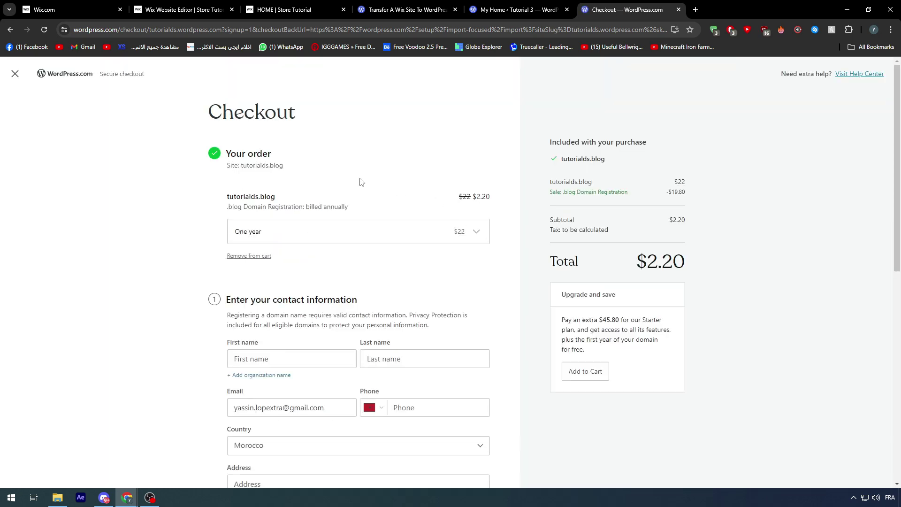
scroll(279, 185, down, 4)
scroll(530, 219, up, 4)
Read the guide's section on importing Wix content to an existing WordPress.com site
click(408, 9)
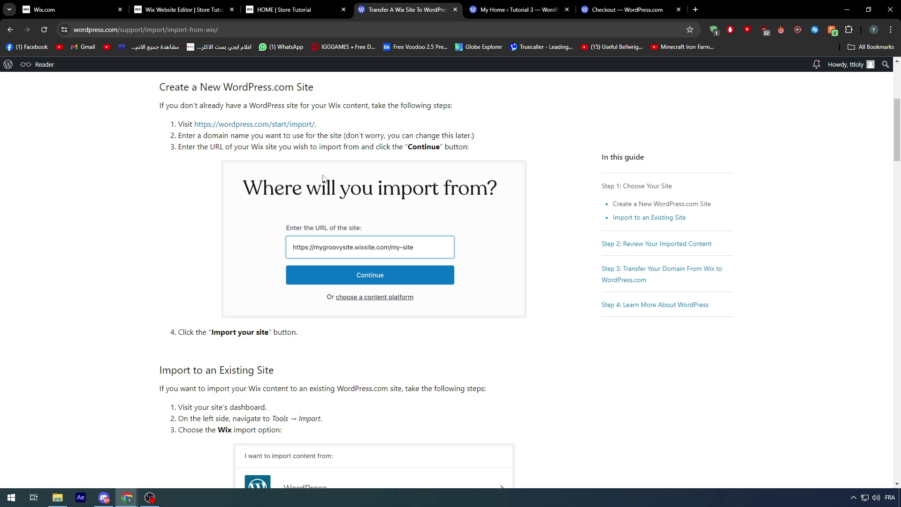
scroll(326, 240, down, 4)
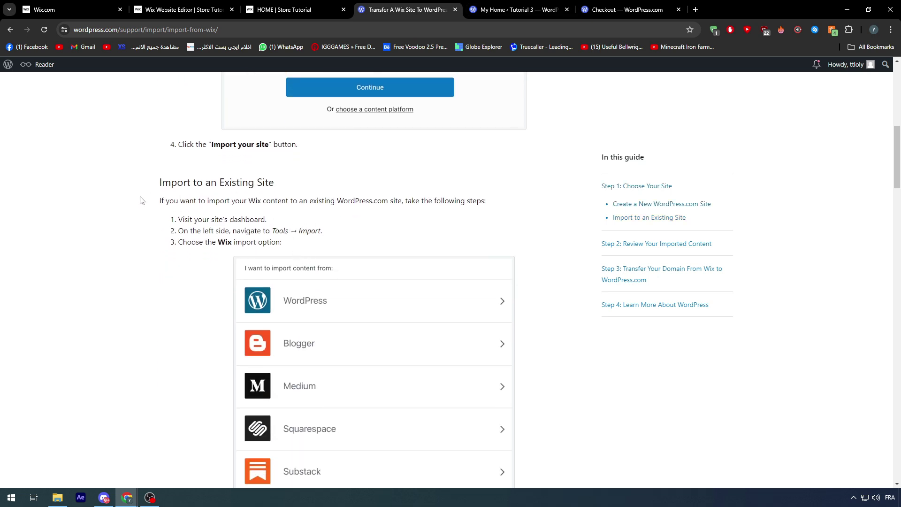
scroll(133, 204, down, 2)
scroll(136, 199, up, 1)
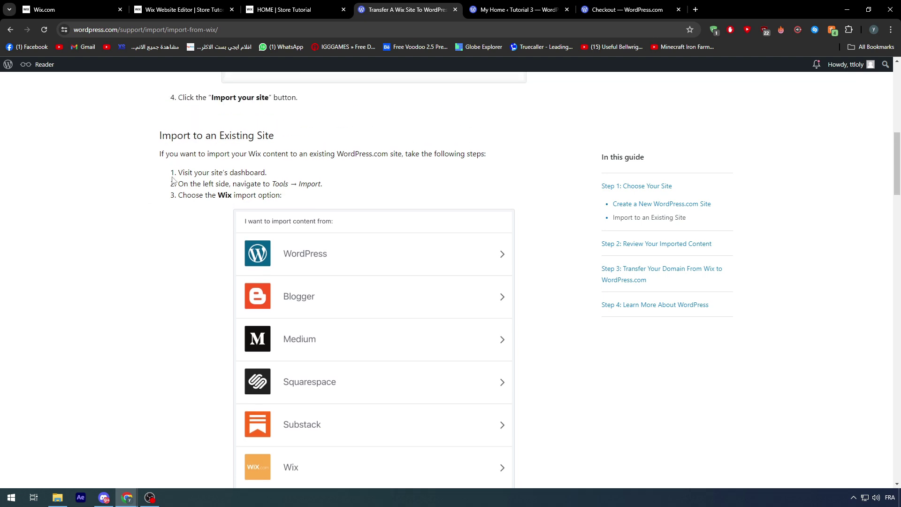
drag(209, 154, 244, 157)
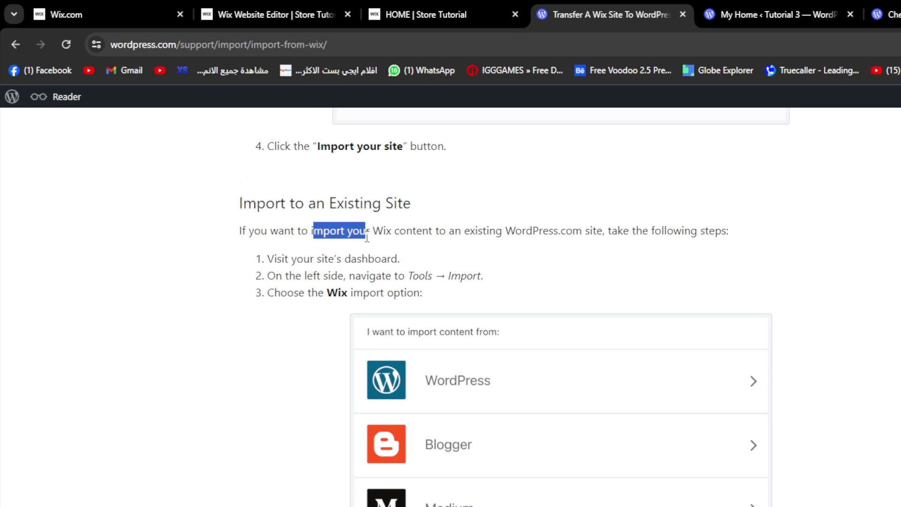
drag(397, 232, 502, 243)
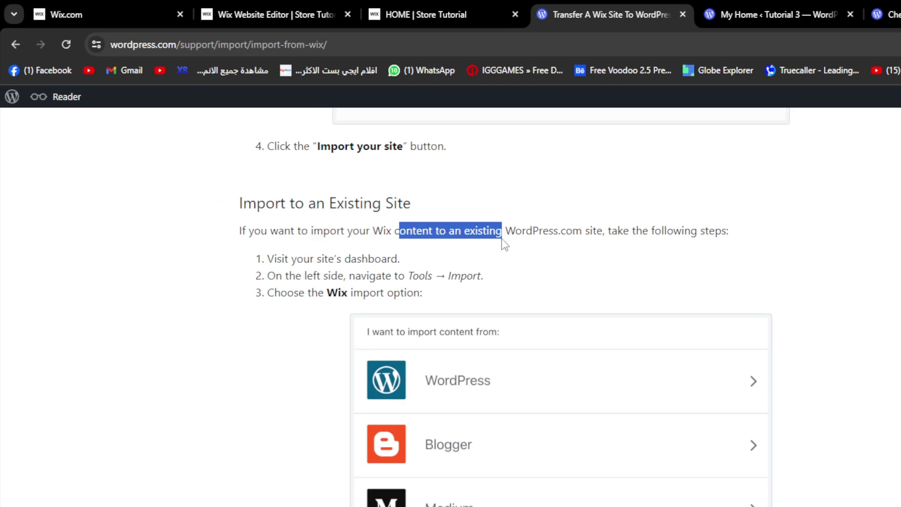
Read the guide's first instructions for existing sites and open the content import page of the Tutorial 3 site
click(518, 243)
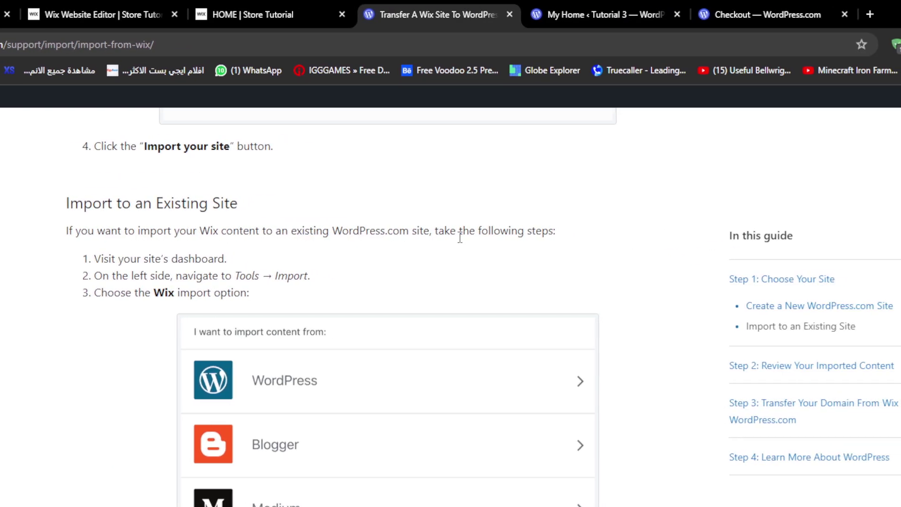
drag(208, 257, 300, 258)
click(217, 282)
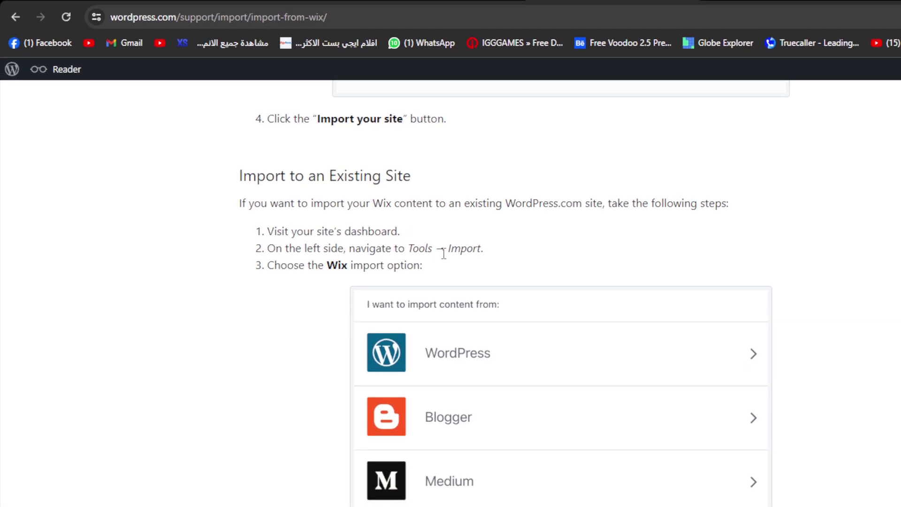
click(497, 6)
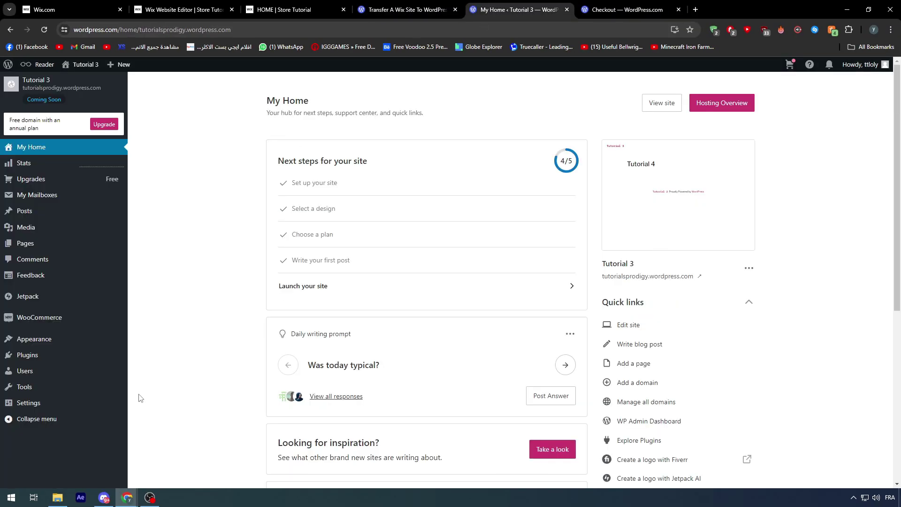
mouse_move(52, 389)
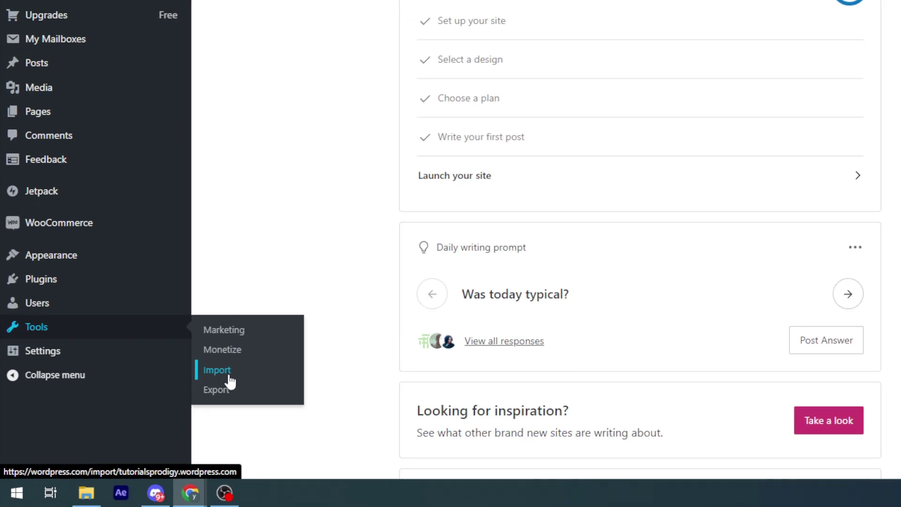
click(151, 421)
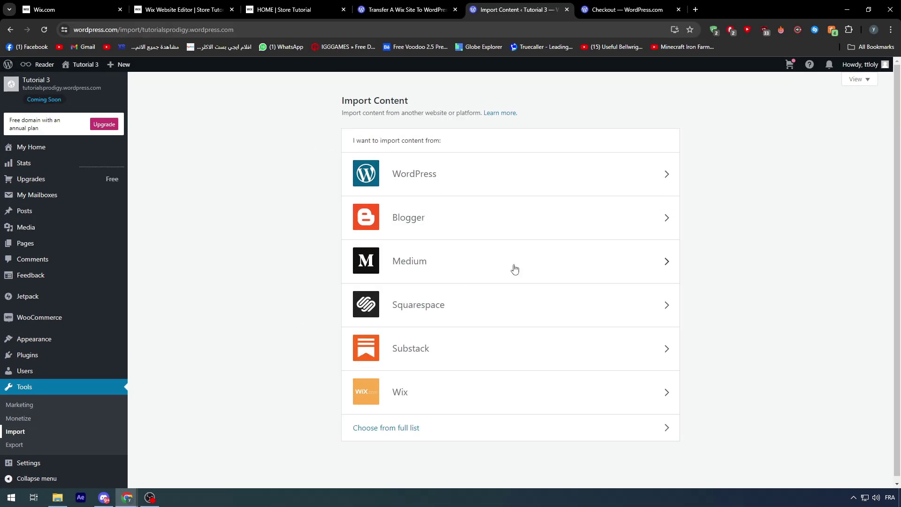
Look over the import sources and the full importer list, and return to the main source list
drag(333, 136, 456, 149)
click(446, 149)
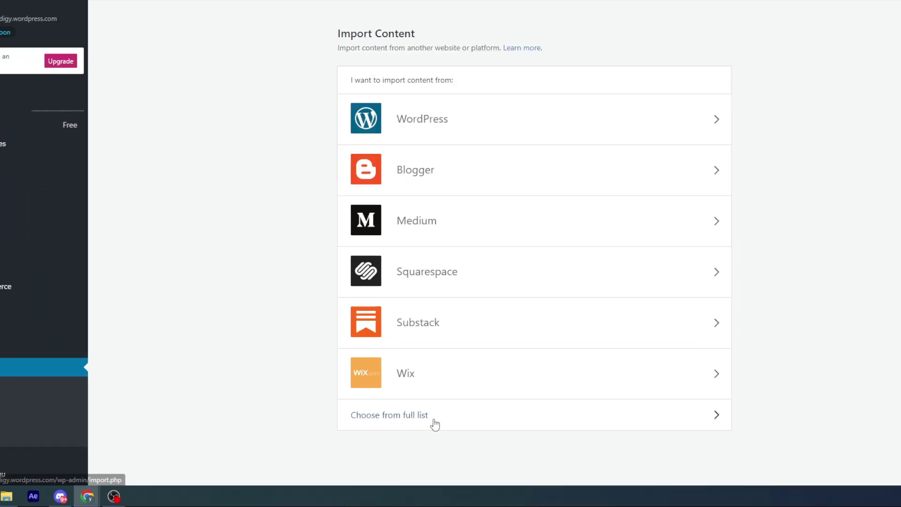
click(431, 423)
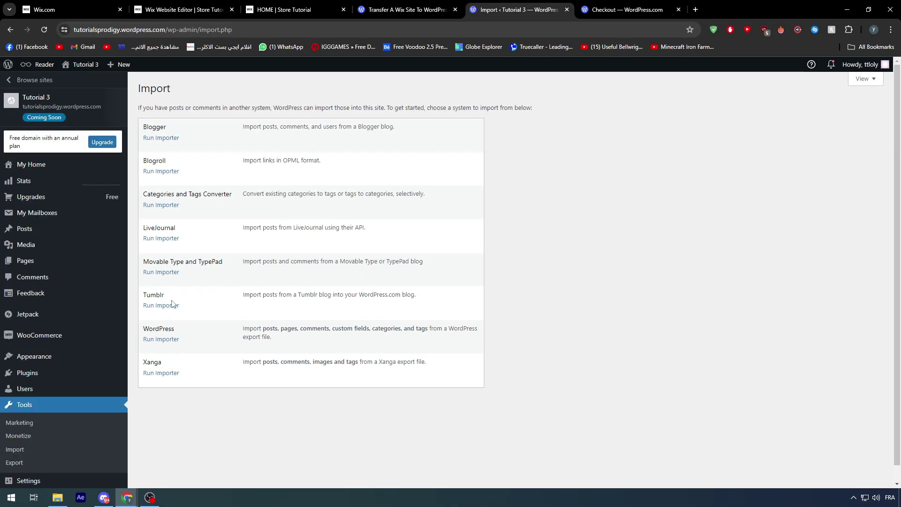
key(alt+Left)
Choose Wix as the import source and submit the copied address of the Wix store site
click(624, 396)
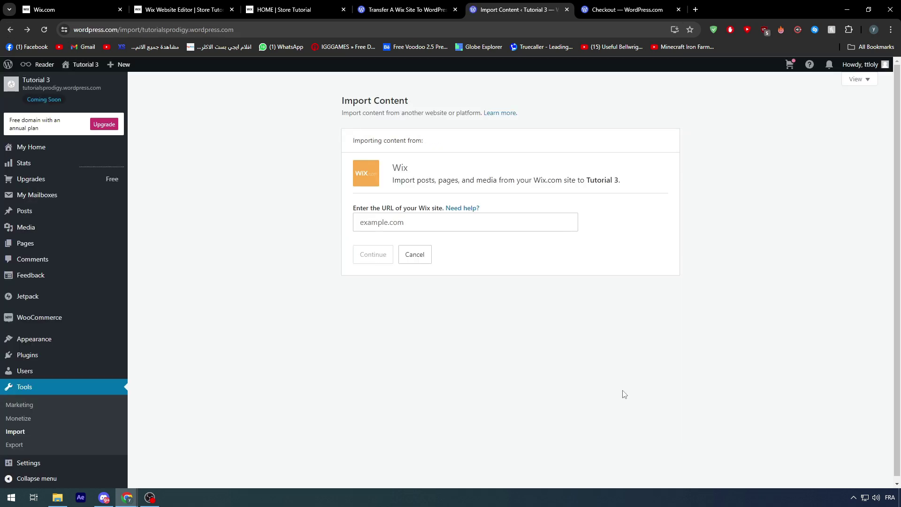
click(390, 226)
key(ctrl+v)
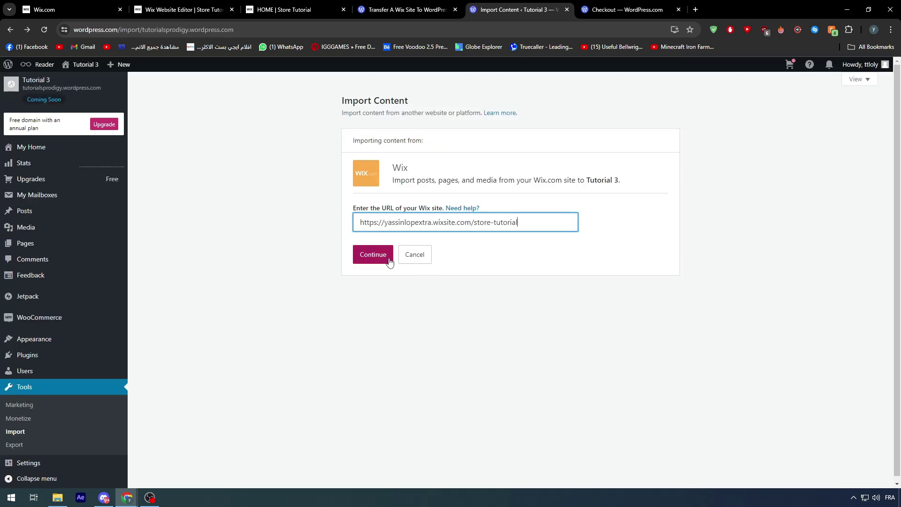
click(373, 254)
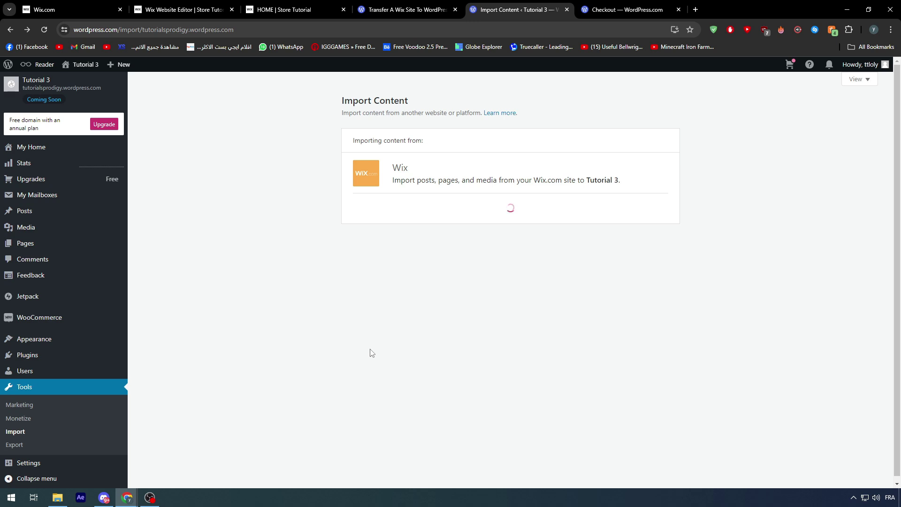
Review the detected Wix site and start importing its static pages into Tutorial 3
scroll(372, 353, down, 1)
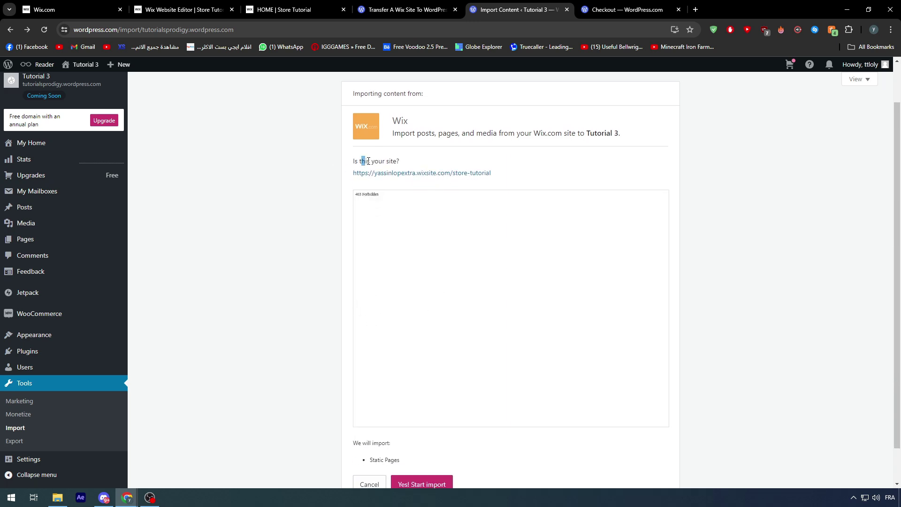
scroll(378, 417, down, 1)
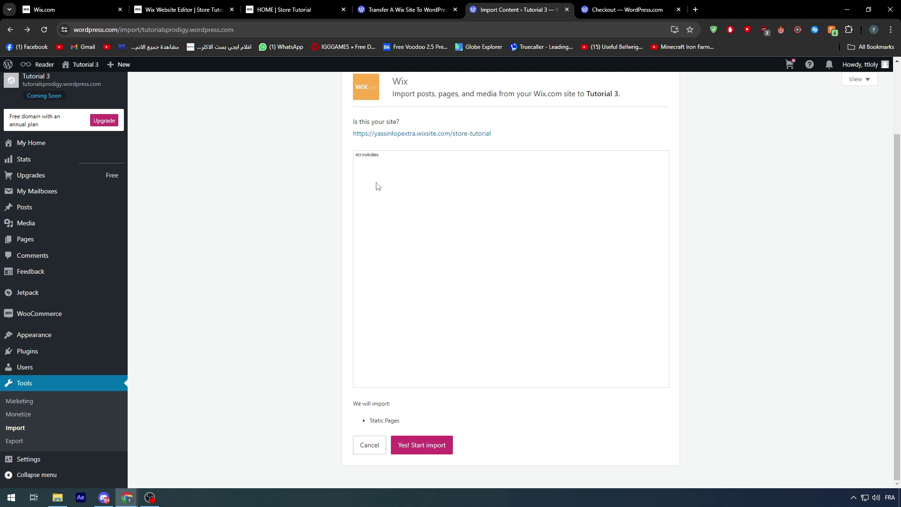
click(431, 445)
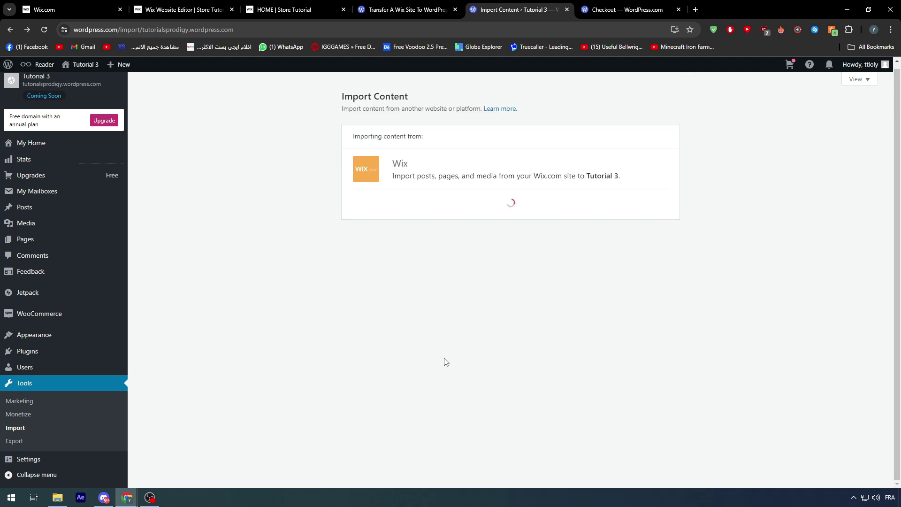
Read the guide's steps 4 to 7 on starting the Wix import, assigning authors and waiting for completion
click(285, 10)
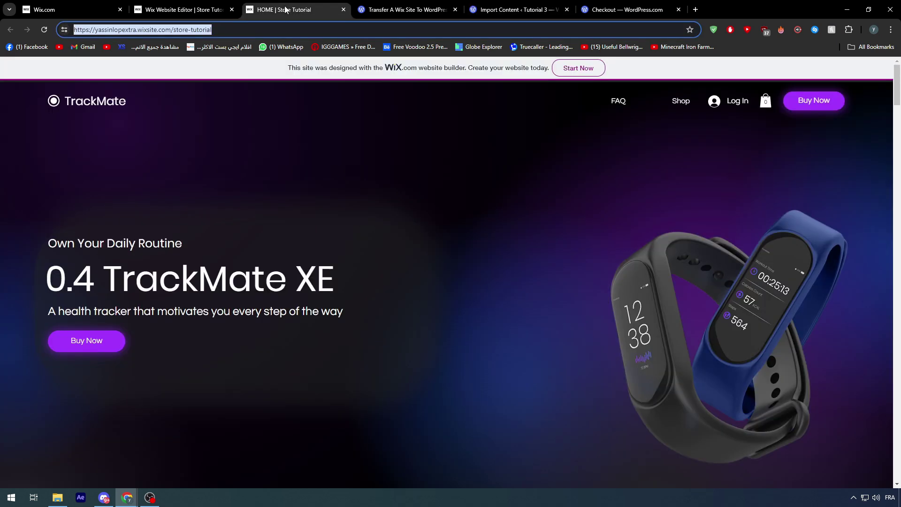
click(517, 9)
click(404, 9)
scroll(331, 373, down, 5)
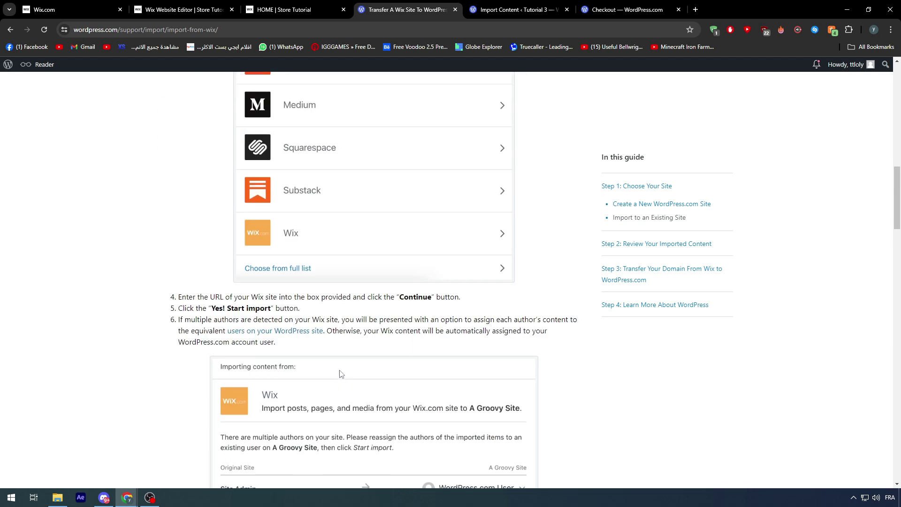
scroll(196, 343, down, 1)
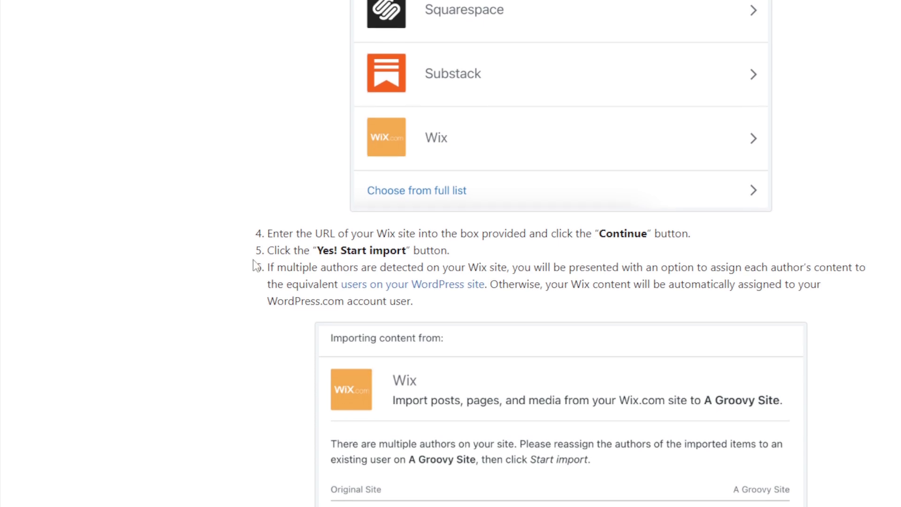
scroll(275, 225, up, 1)
scroll(281, 244, up, 2)
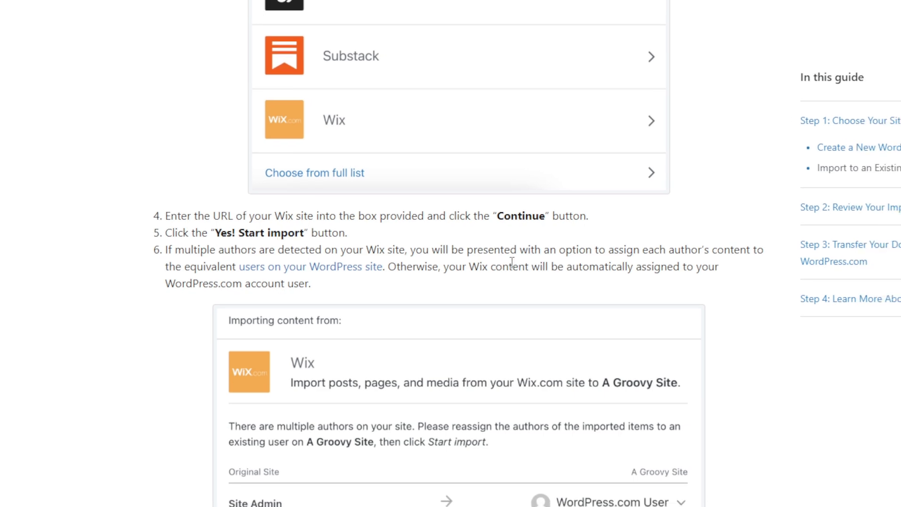
scroll(573, 253, down, 2)
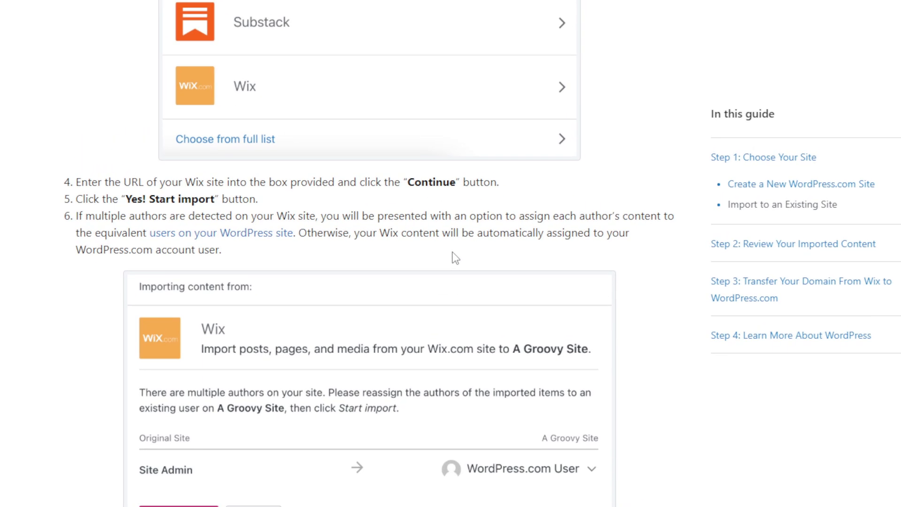
scroll(455, 257, down, 4)
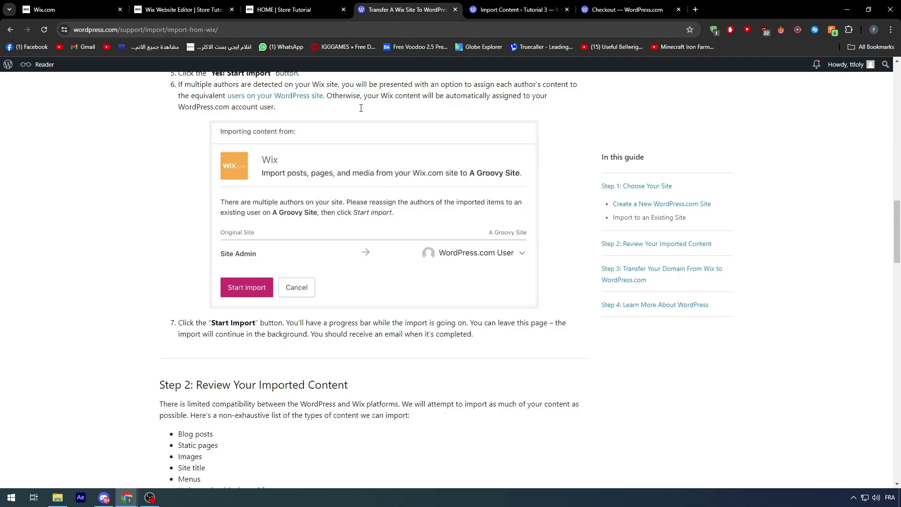
scroll(189, 266, down, 1)
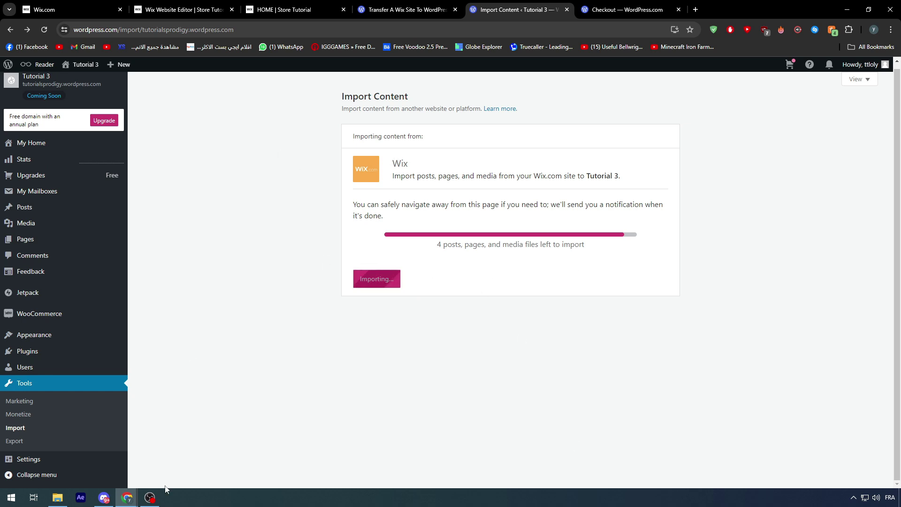
Read the guide's Step 2 on which Wix content gets imported and what needs manual configuration
click(393, 15)
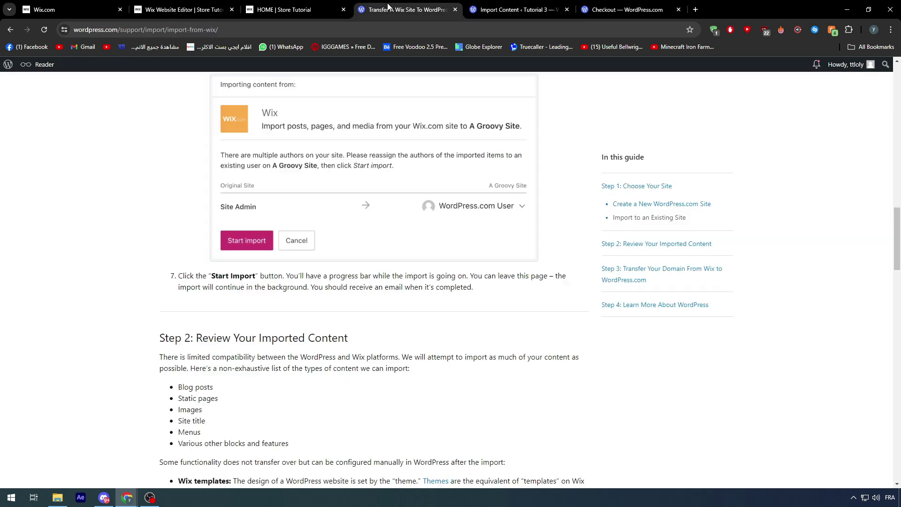
scroll(342, 364, down, 4)
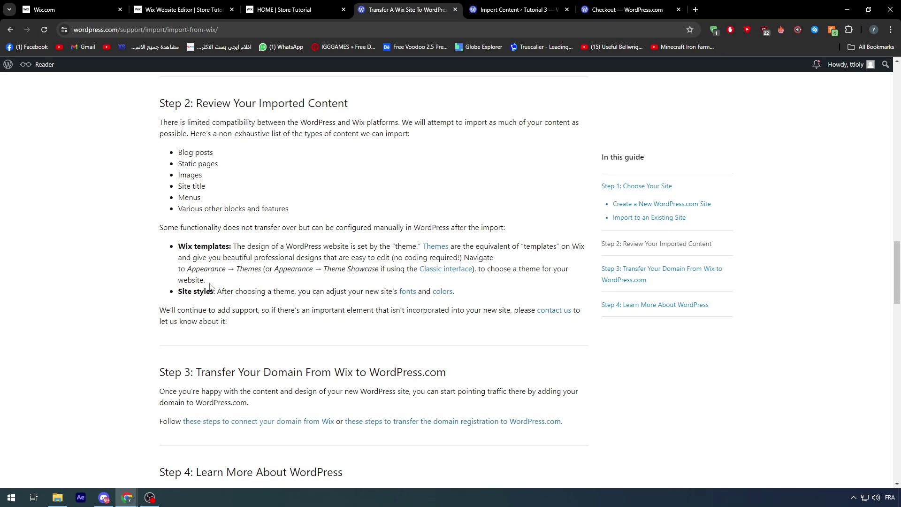
scroll(205, 272, down, 1)
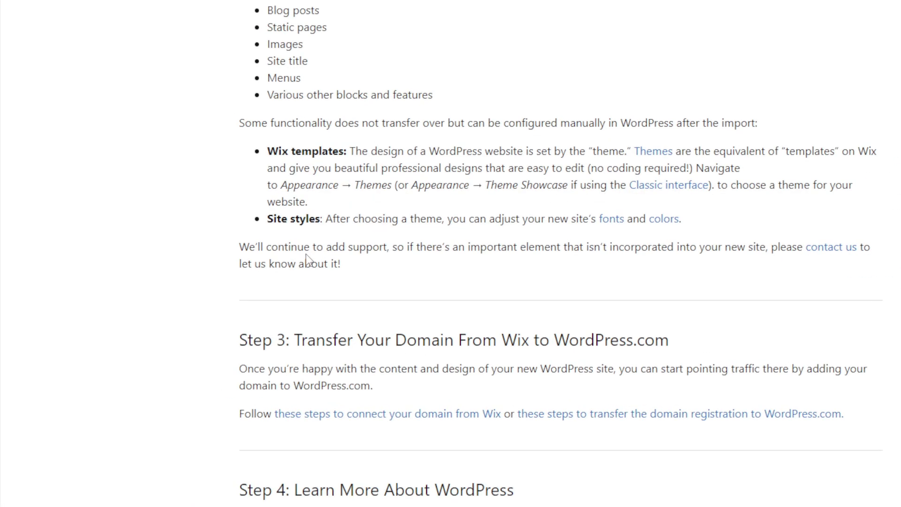
Open the imported Tutorial 3 site from the import page and look over the upper part of its home page
click(517, 10)
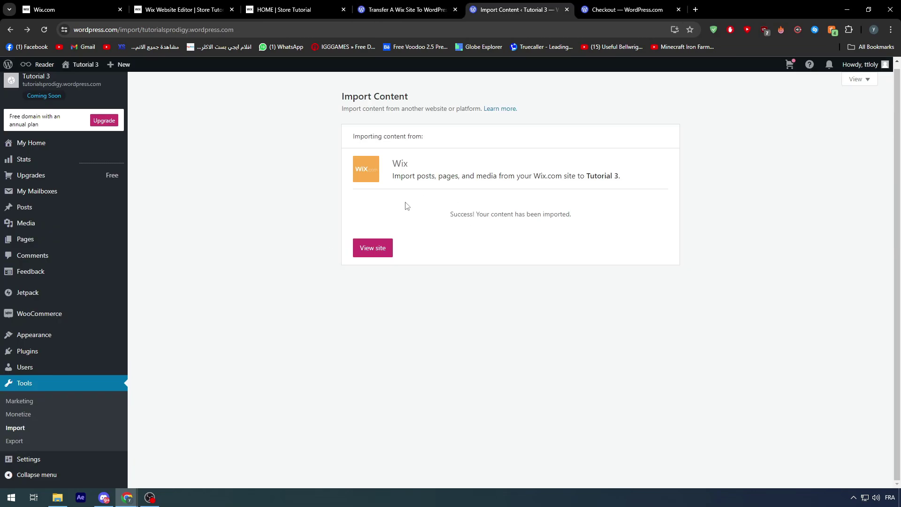
click(380, 253)
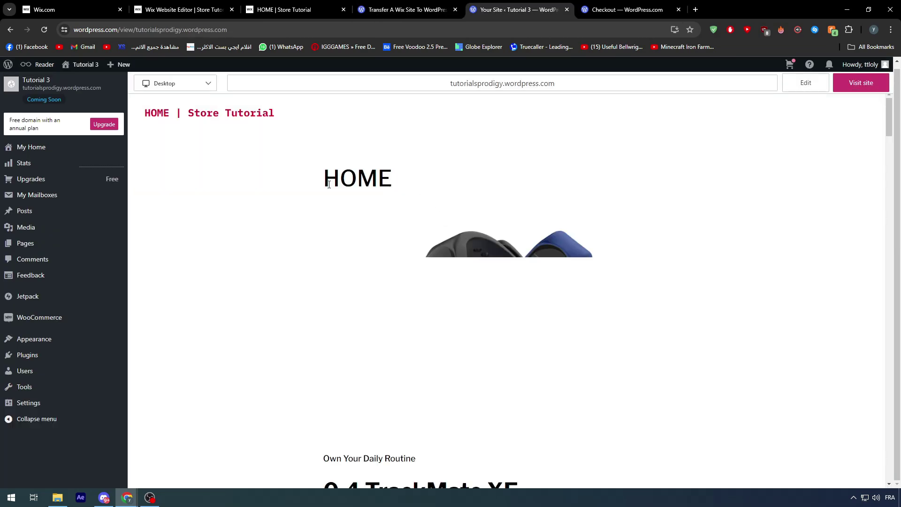
scroll(396, 239, down, 7)
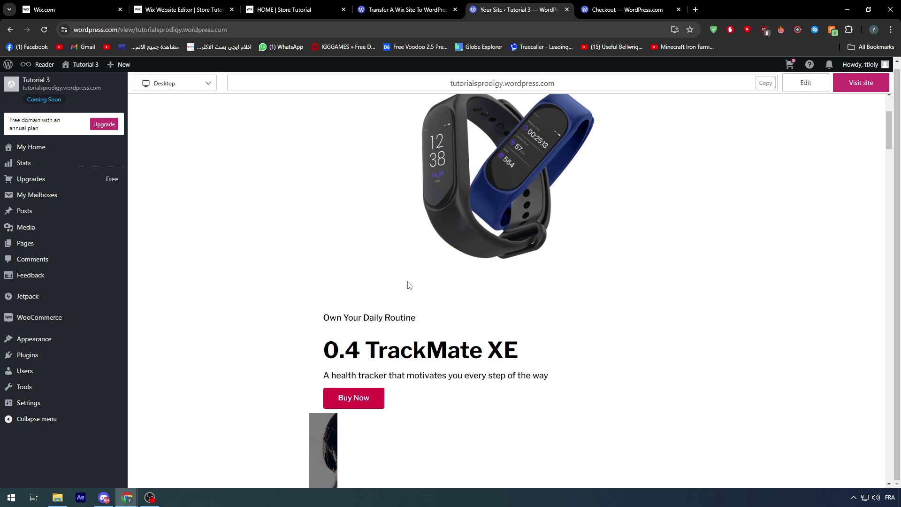
scroll(397, 281, down, 17)
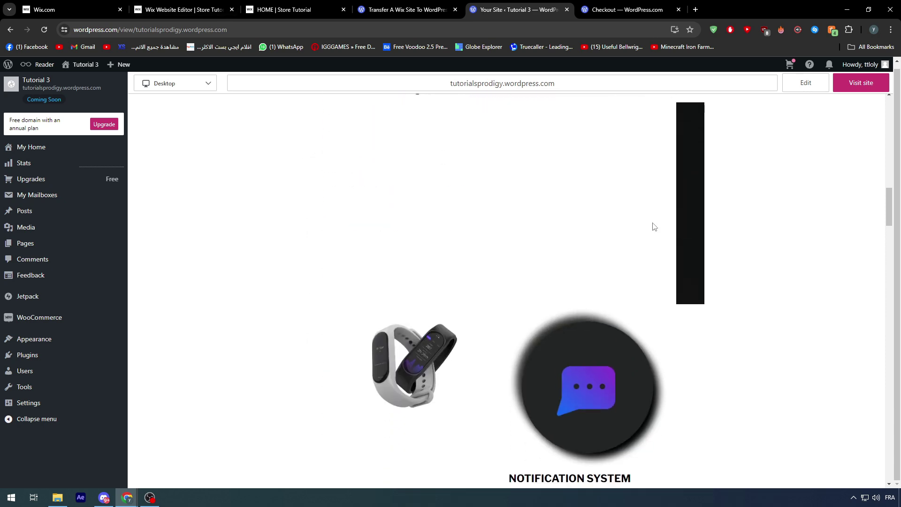
scroll(521, 347, up, 20)
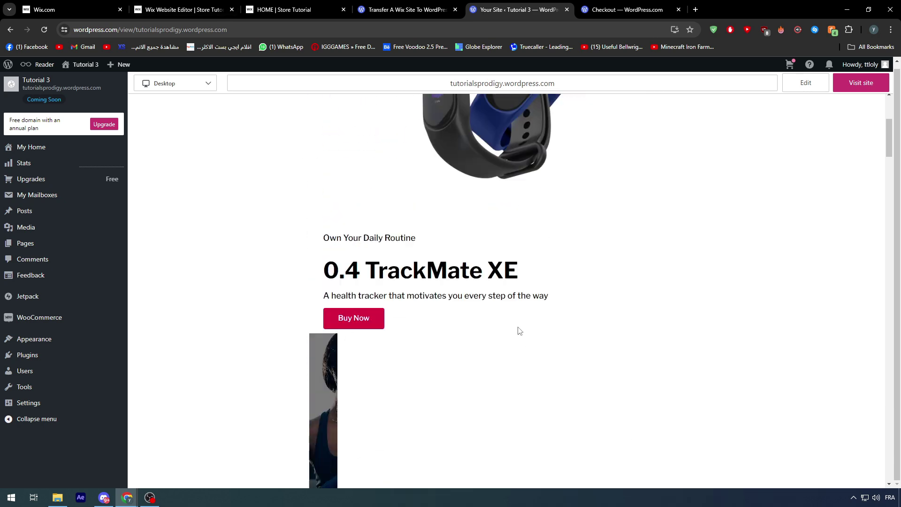
Compare the original home page in the Wix editor with the imported WordPress home page down to its footer
click(191, 18)
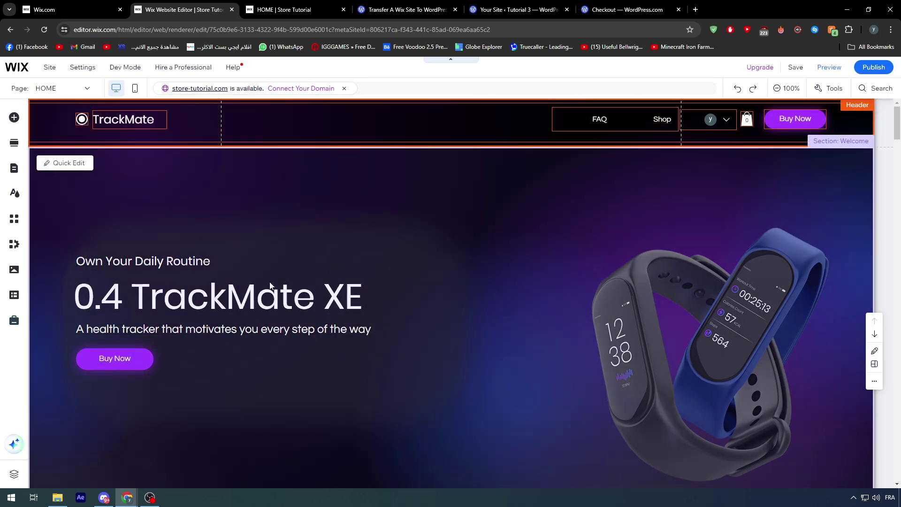
scroll(246, 253, down, 6)
scroll(646, 218, down, 15)
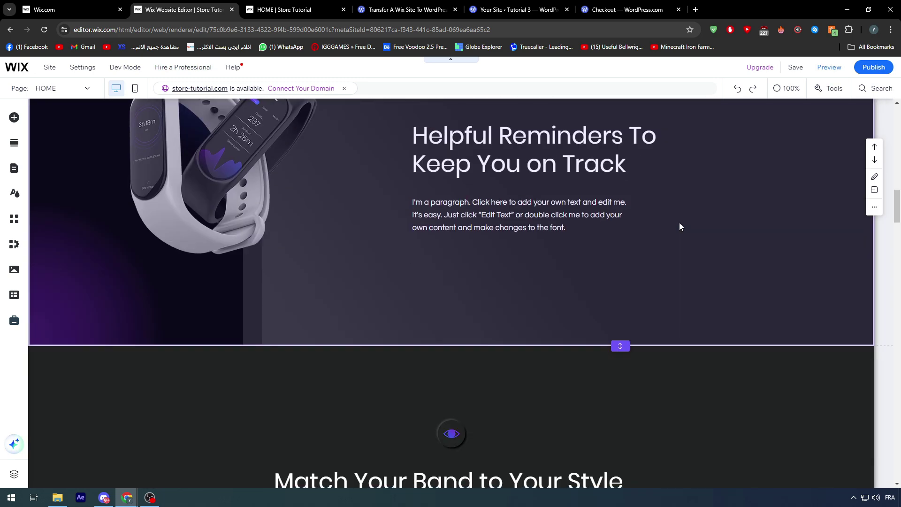
scroll(656, 232, down, 8)
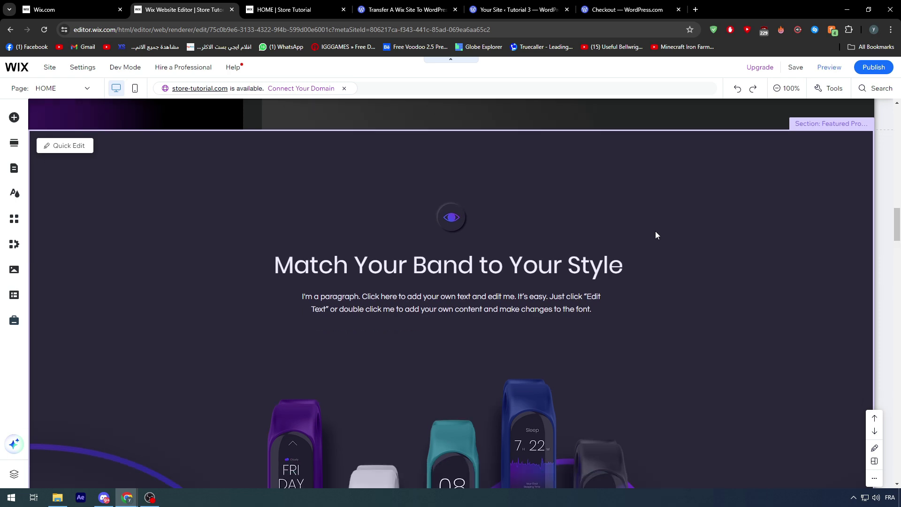
click(517, 9)
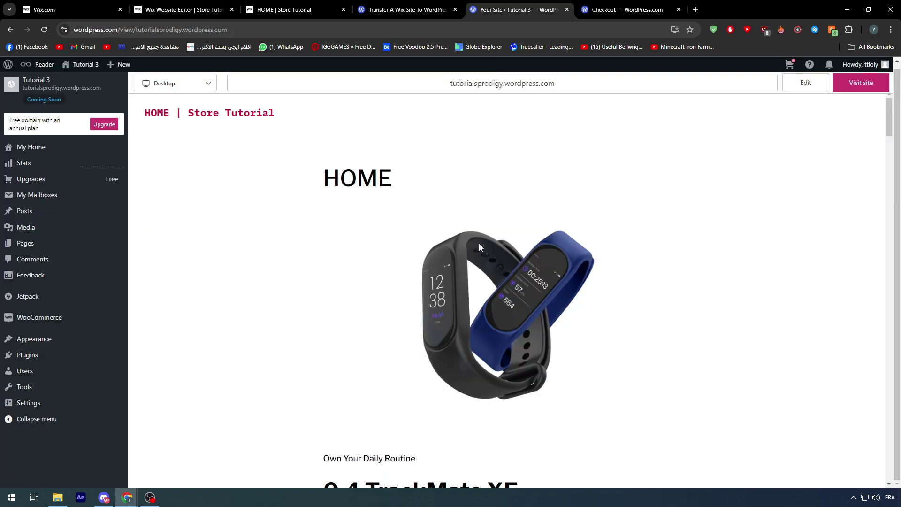
scroll(479, 247, down, 20)
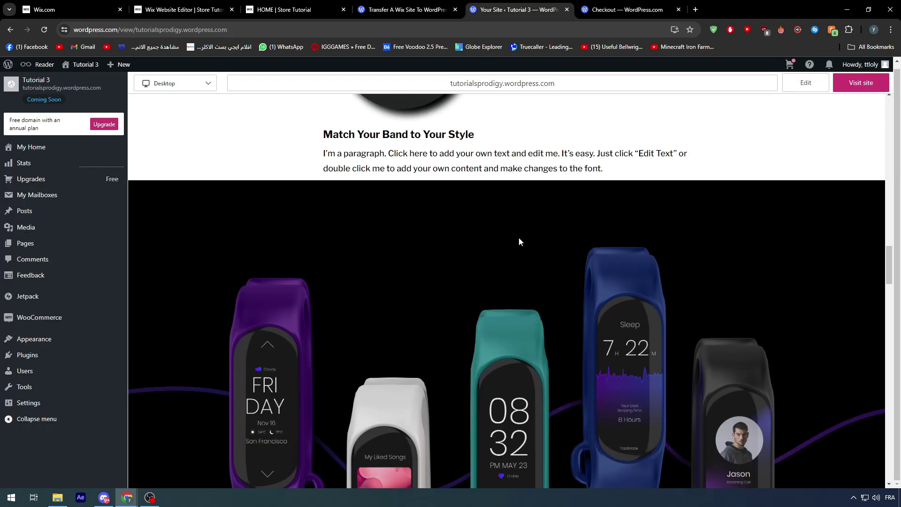
scroll(519, 238, down, 20)
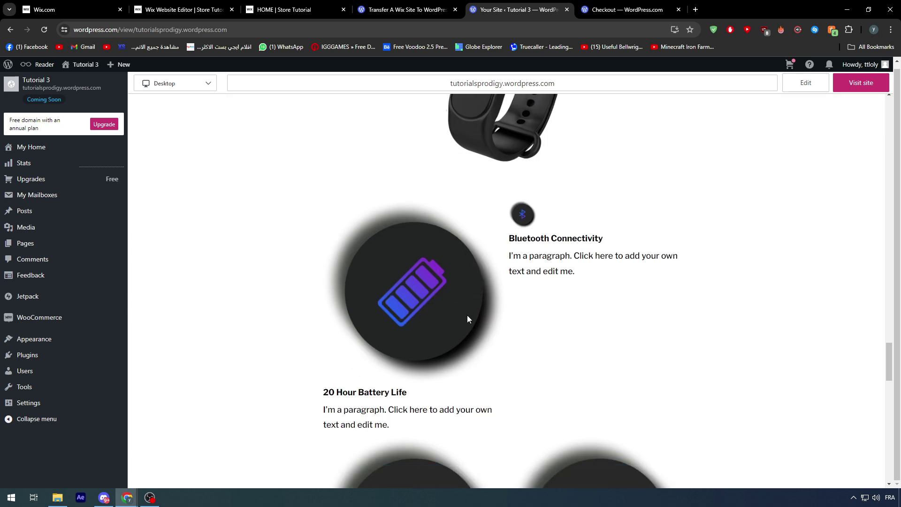
scroll(468, 319, down, 20)
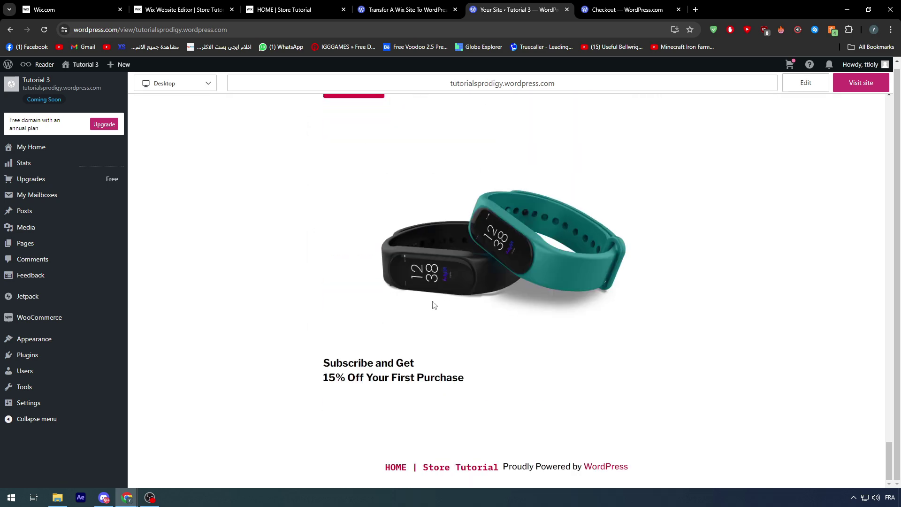
Open the product page through a Buy Now link on the imported home page and compare with the matching section in the Wix editor
scroll(483, 318, up, 8)
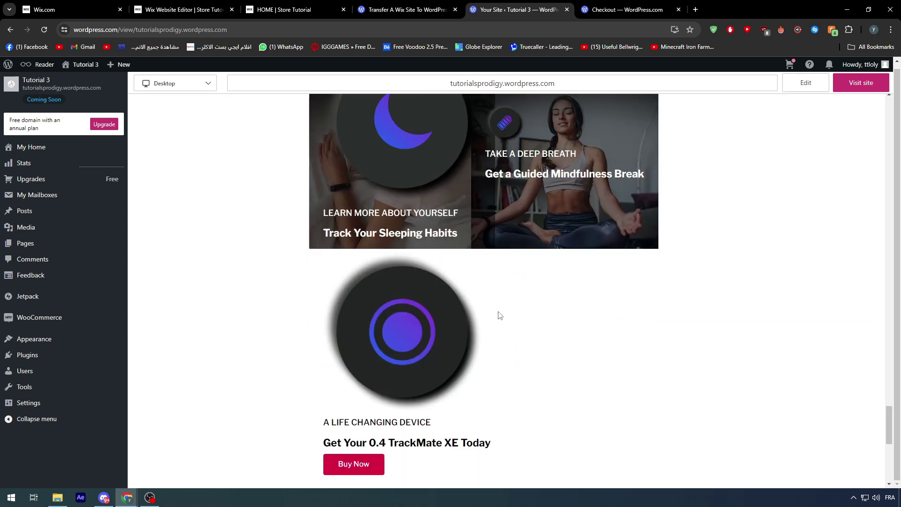
scroll(499, 309, up, 11)
scroll(494, 328, down, 3)
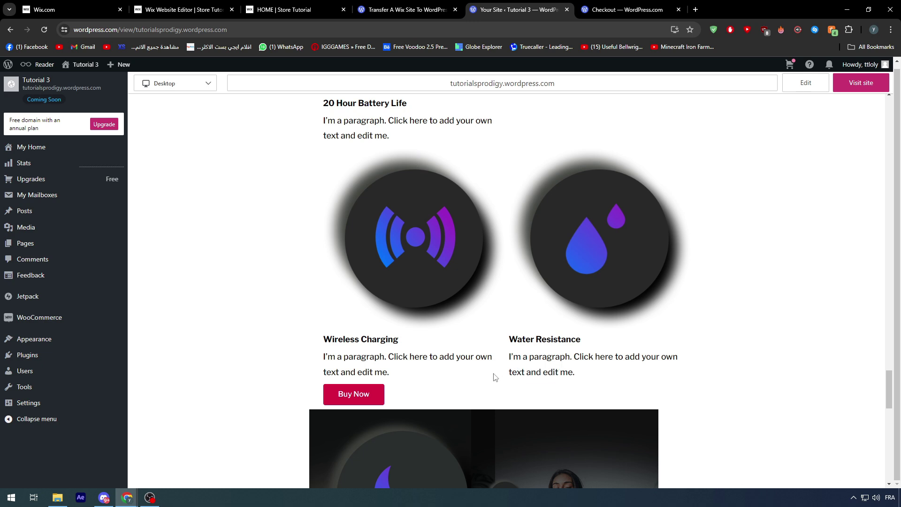
scroll(423, 338, up, 10)
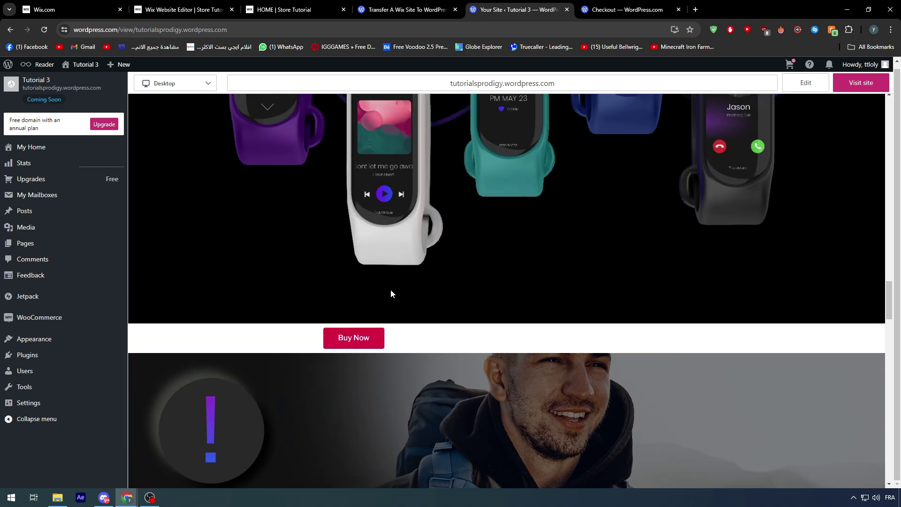
click(353, 350)
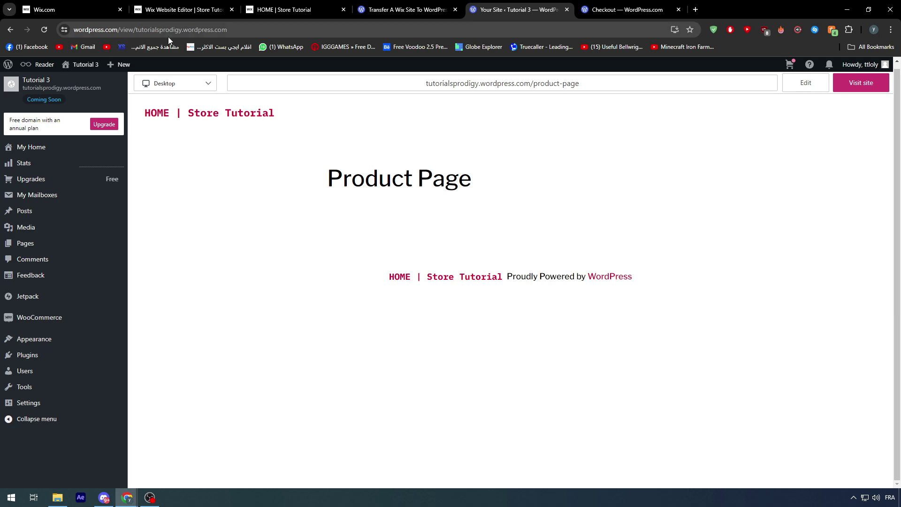
click(162, 9)
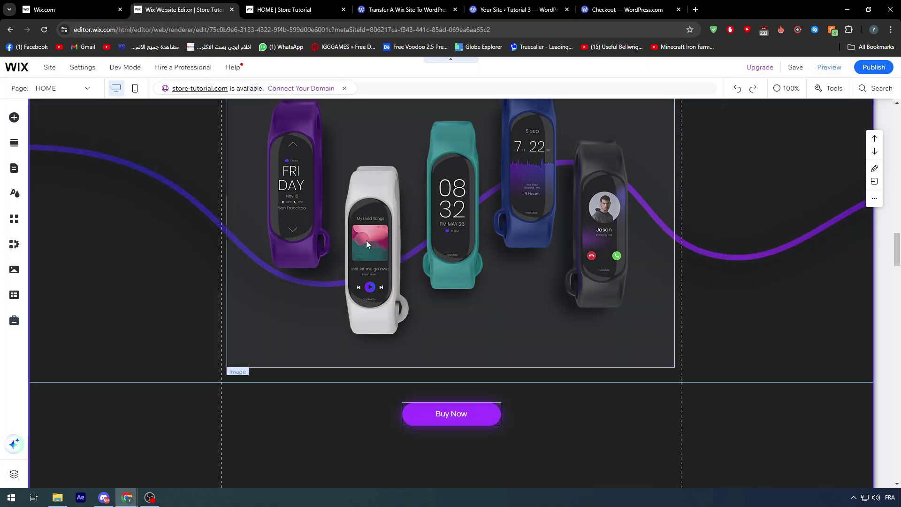
scroll(347, 187, up, 1)
Read the Import from Wix guide's Step 3 on transferring the domain and Step 4 on learning more about WordPress
click(418, 7)
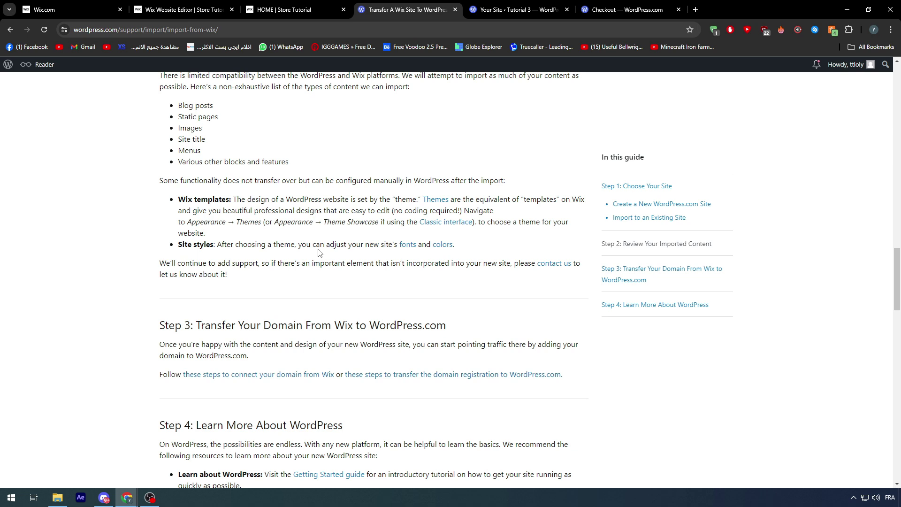
scroll(324, 254, down, 3)
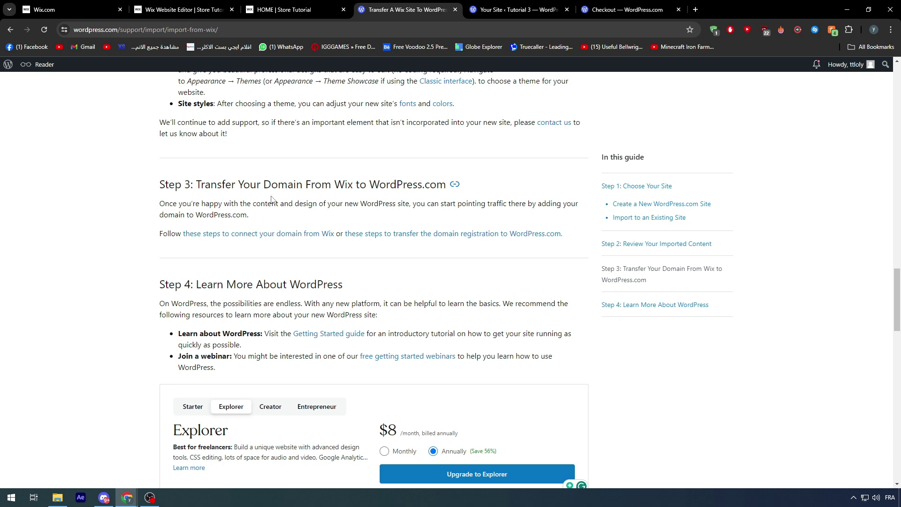
scroll(271, 199, down, 5)
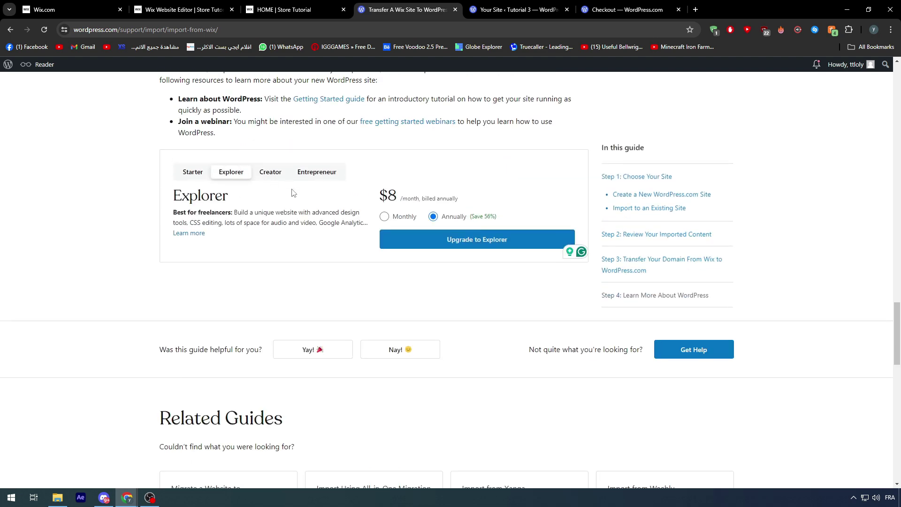
scroll(292, 191, up, 1)
drag(151, 242, 249, 254)
click(252, 253)
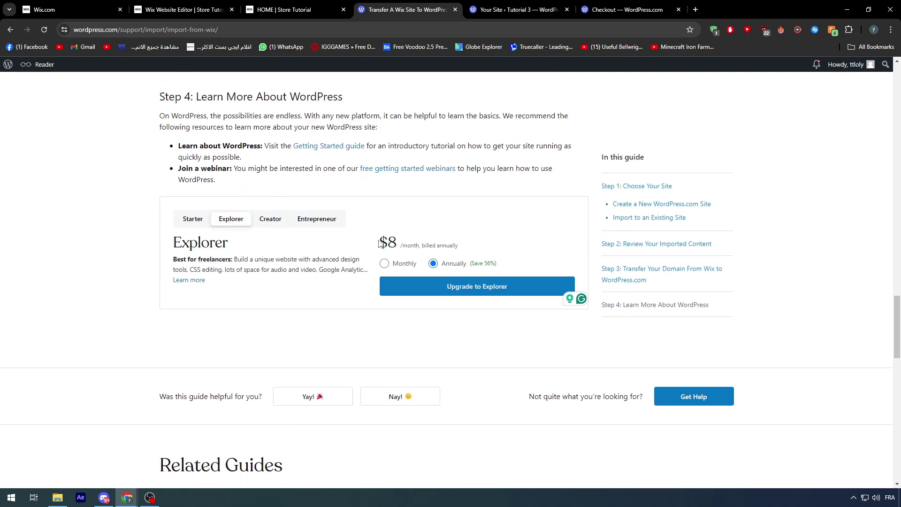
Compare the Explorer plan's monthly and annual pricing in the guide, ending on monthly billing
click(396, 267)
click(442, 263)
click(394, 264)
click(439, 264)
click(384, 264)
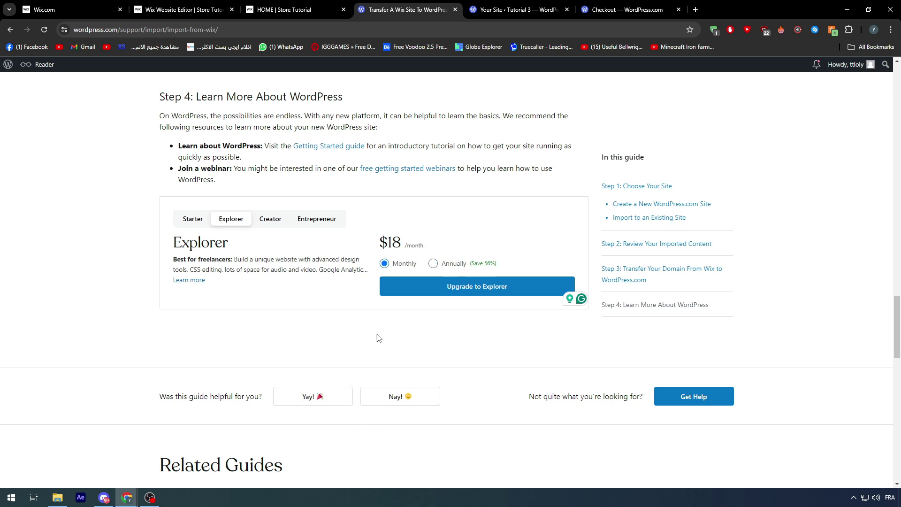
Return to the Tutorial 3 site and view the draft posts in its post list
click(471, 13)
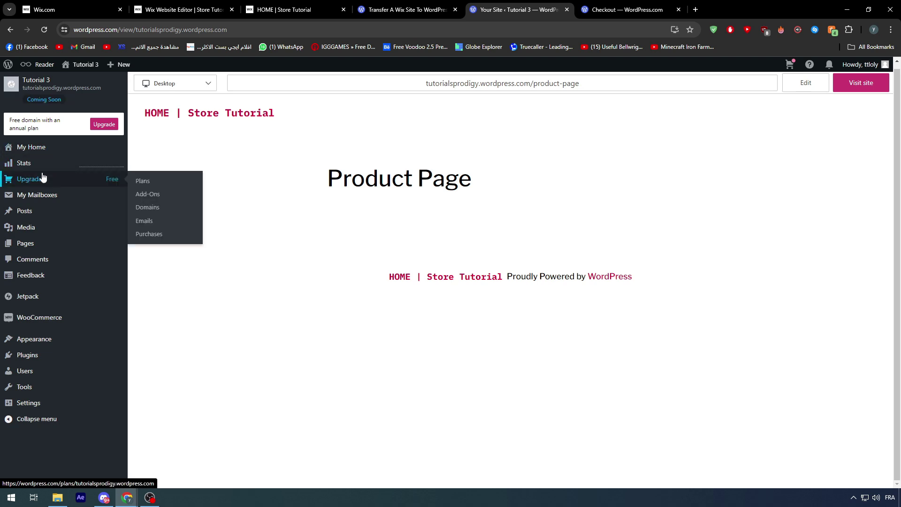
click(29, 213)
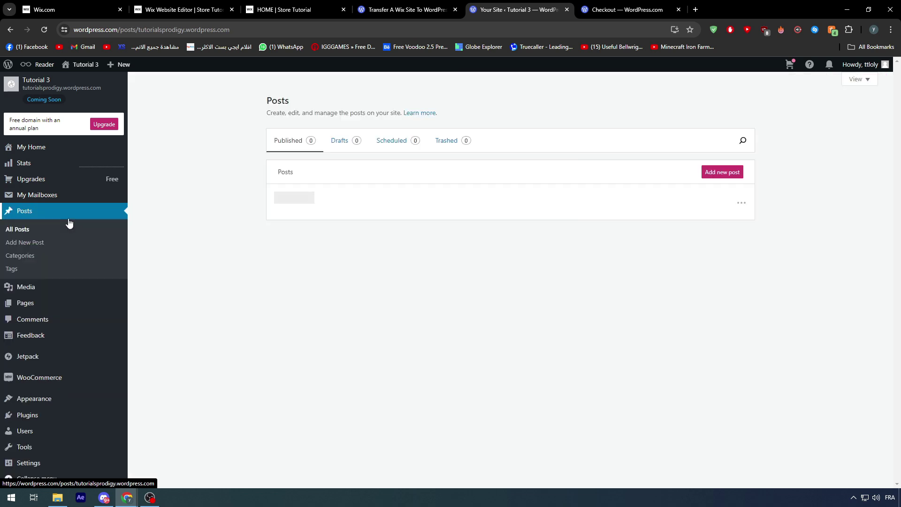
click(355, 148)
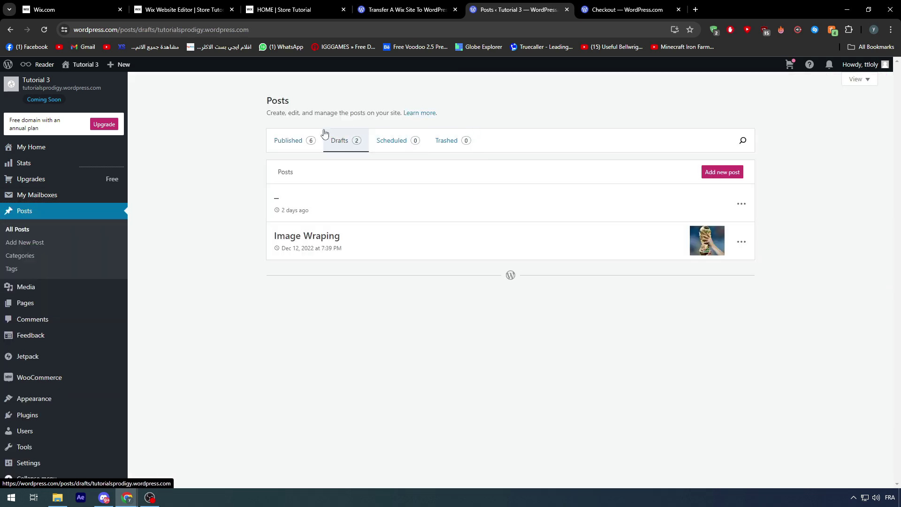